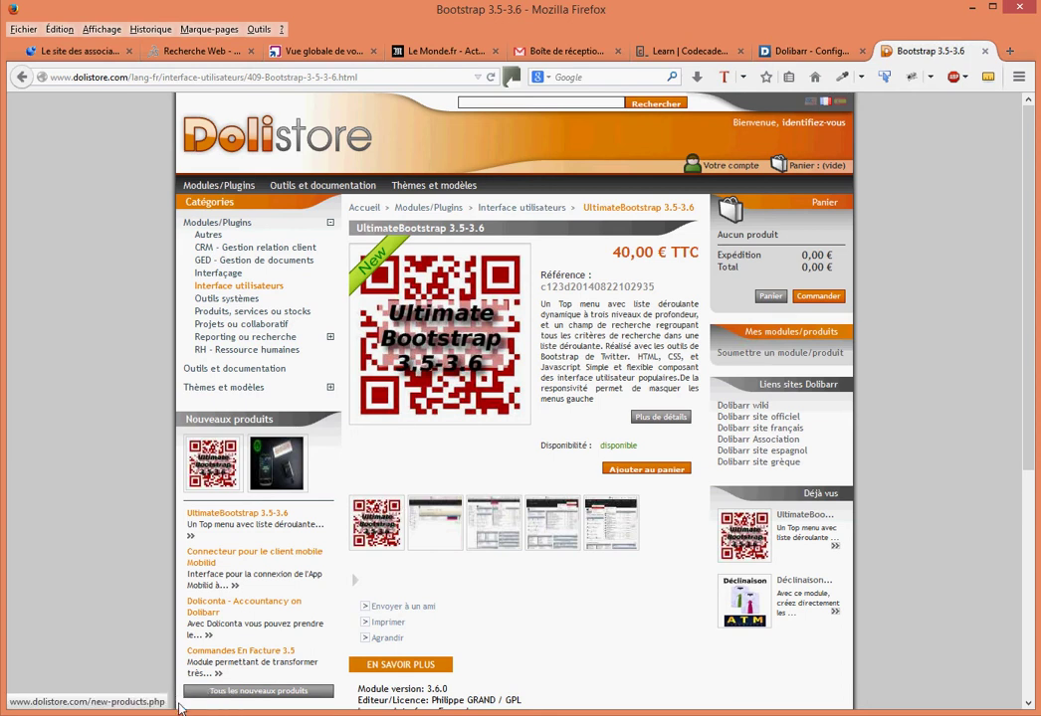
Switch to the file explorer and open the custom folder inside dolibarr_dev's htdocs to check the module folders.
key("alt+Tab")
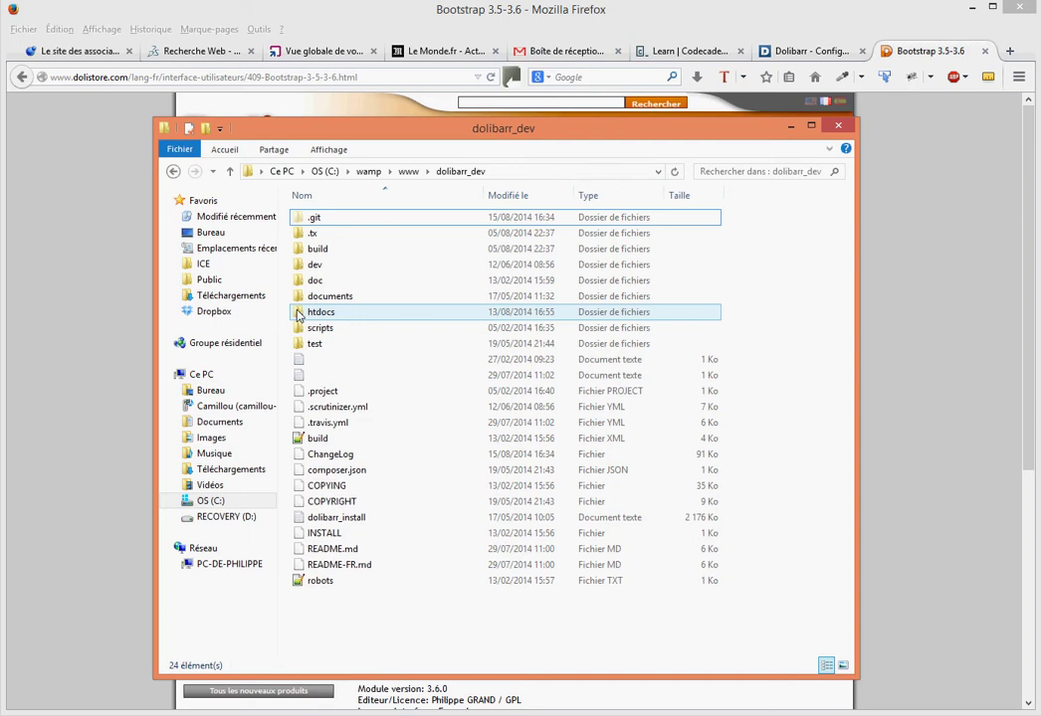
mouse_move(296, 316)
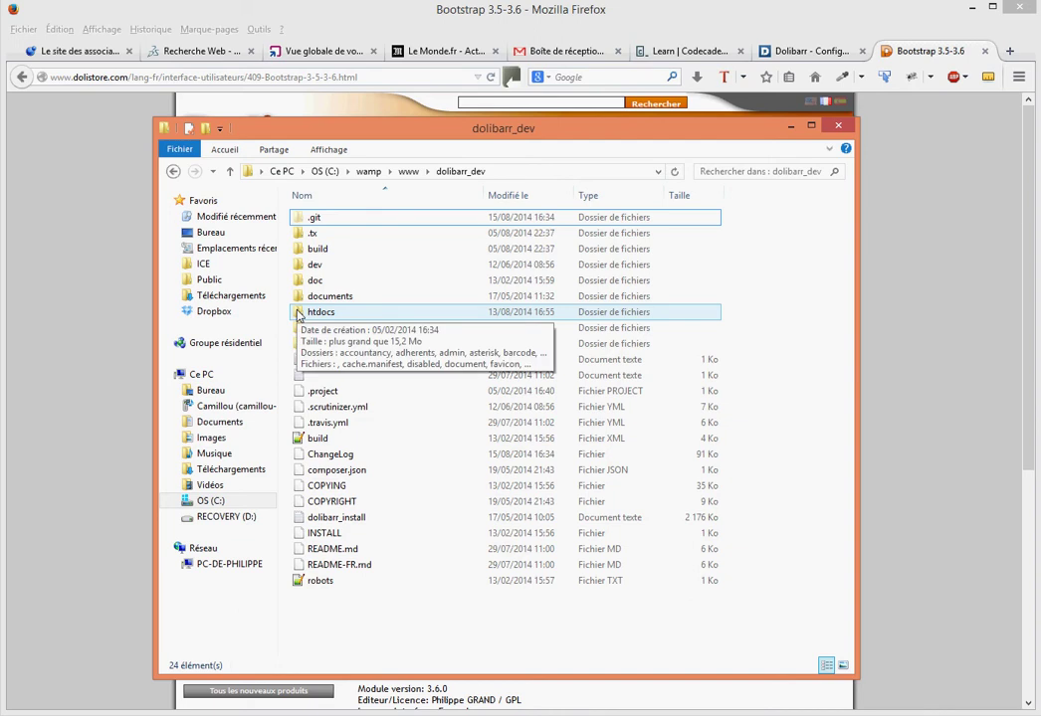
double_click(298, 313)
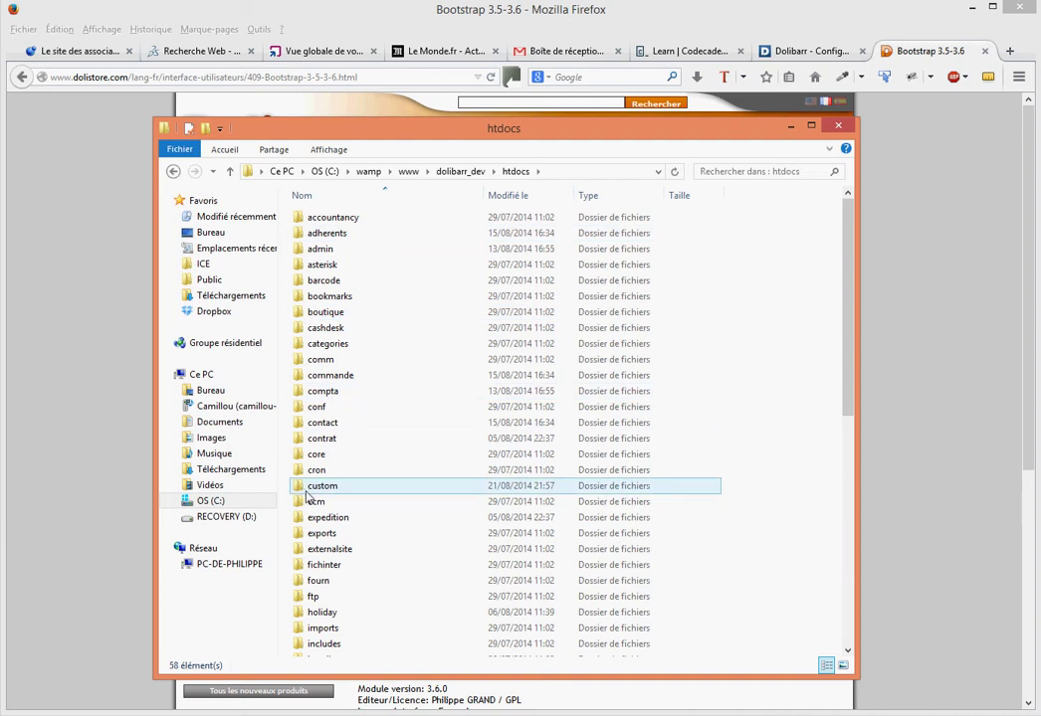
mouse_move(302, 493)
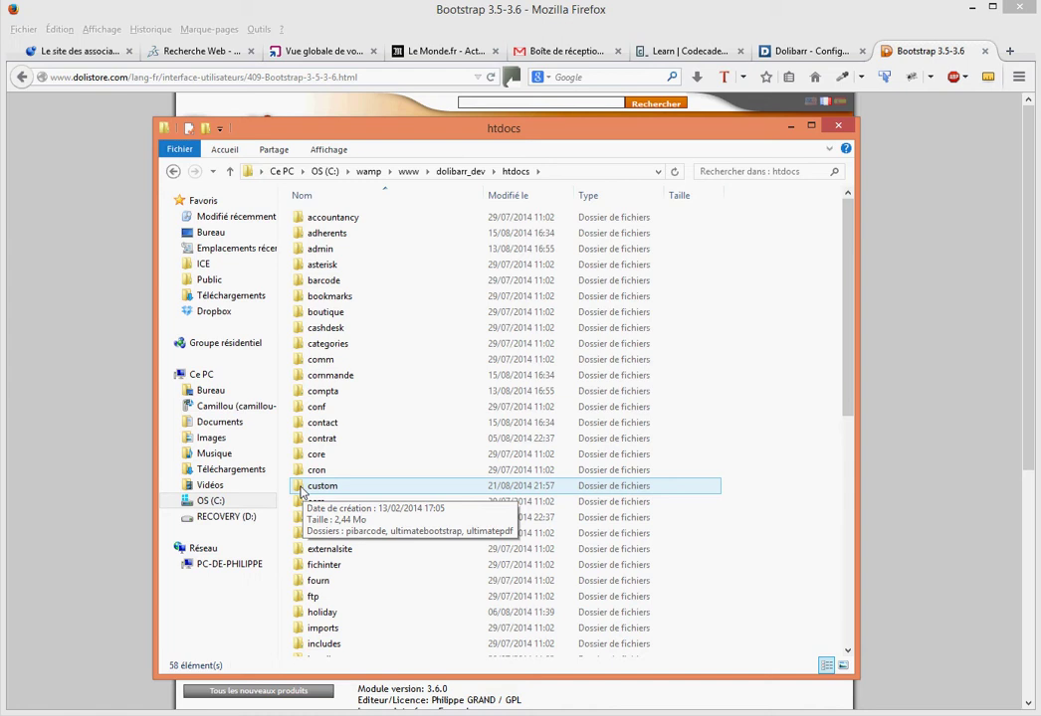
double_click(301, 488)
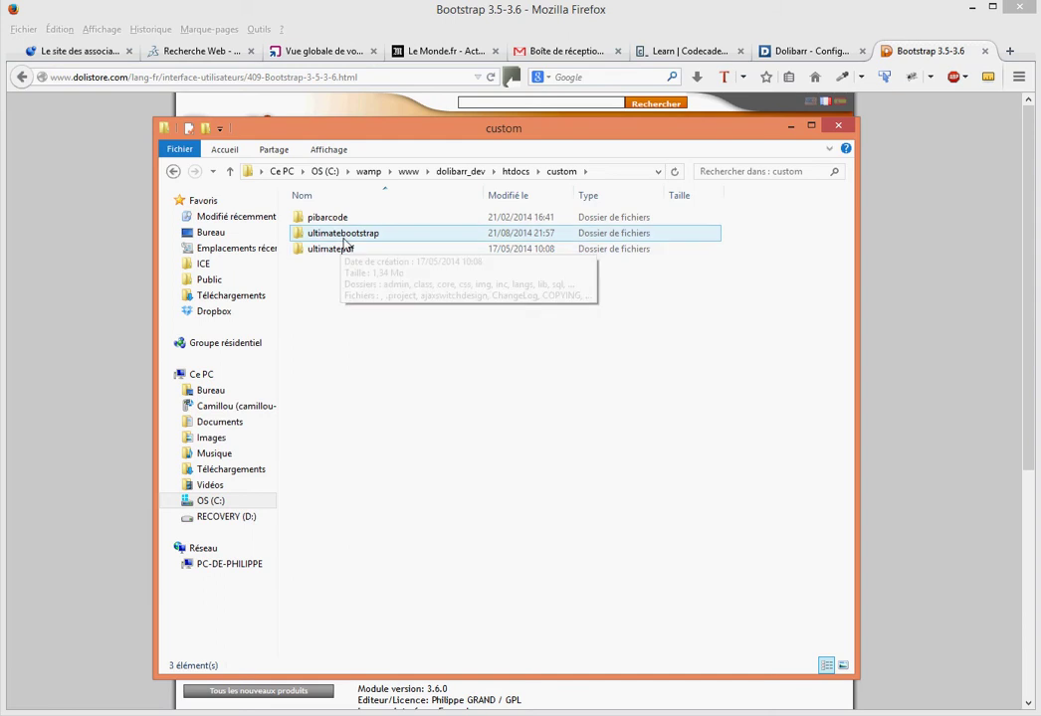
Open the conf PHP file from the htdocs conf folder in Notepad++.
left_click(229, 172)
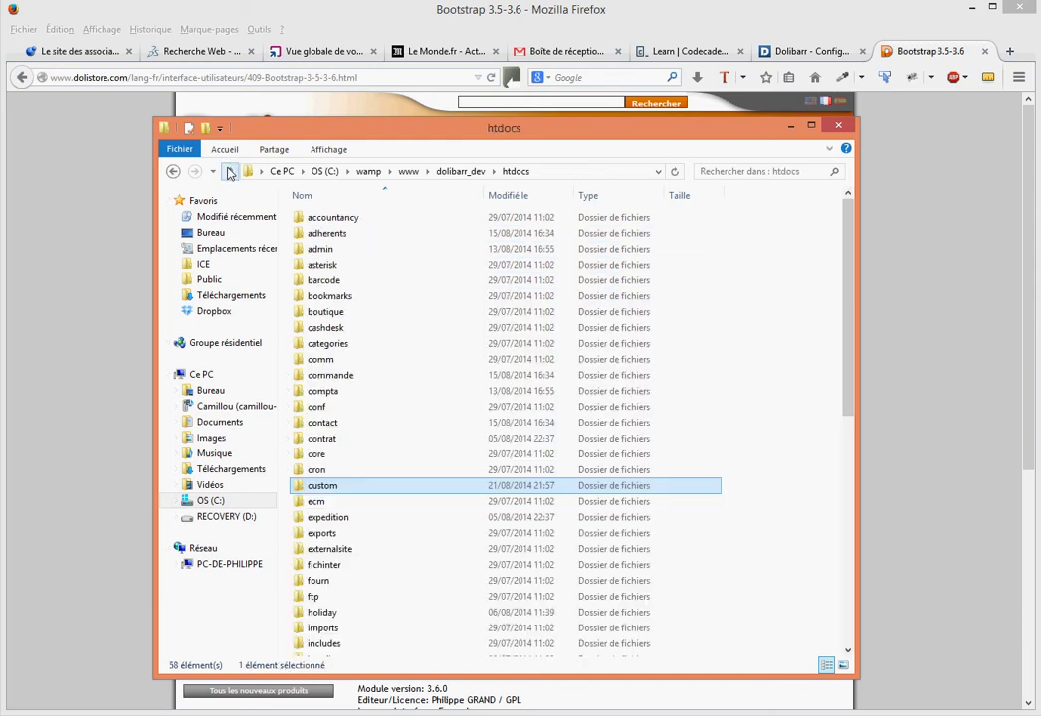
double_click(296, 412)
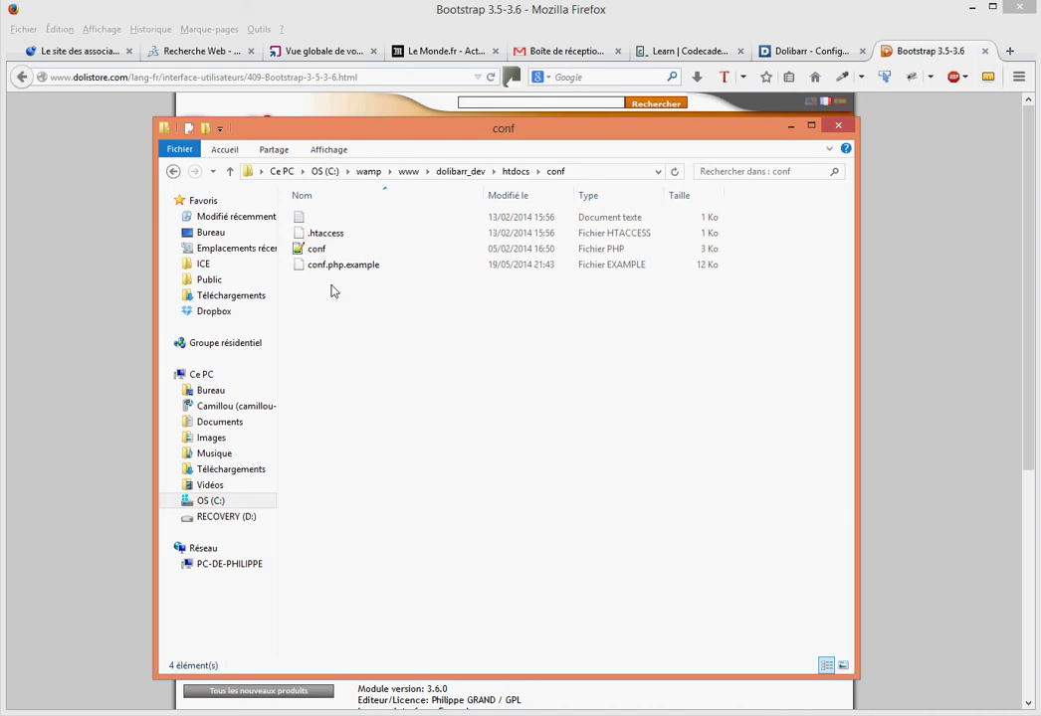
left_click(297, 249)
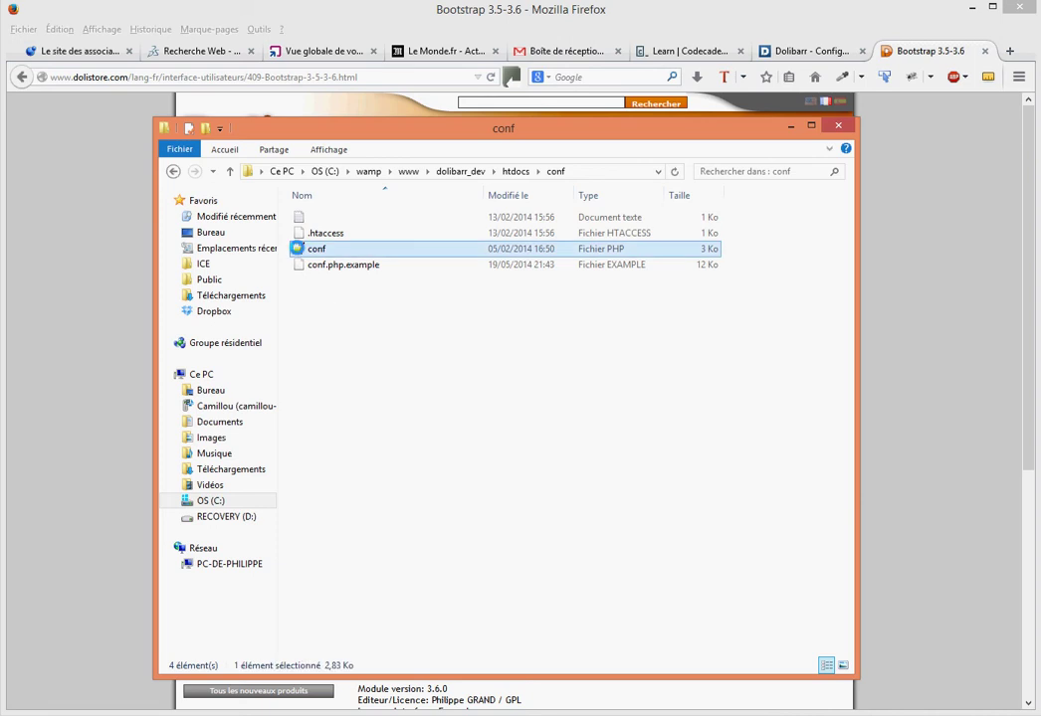
right_click(297, 249)
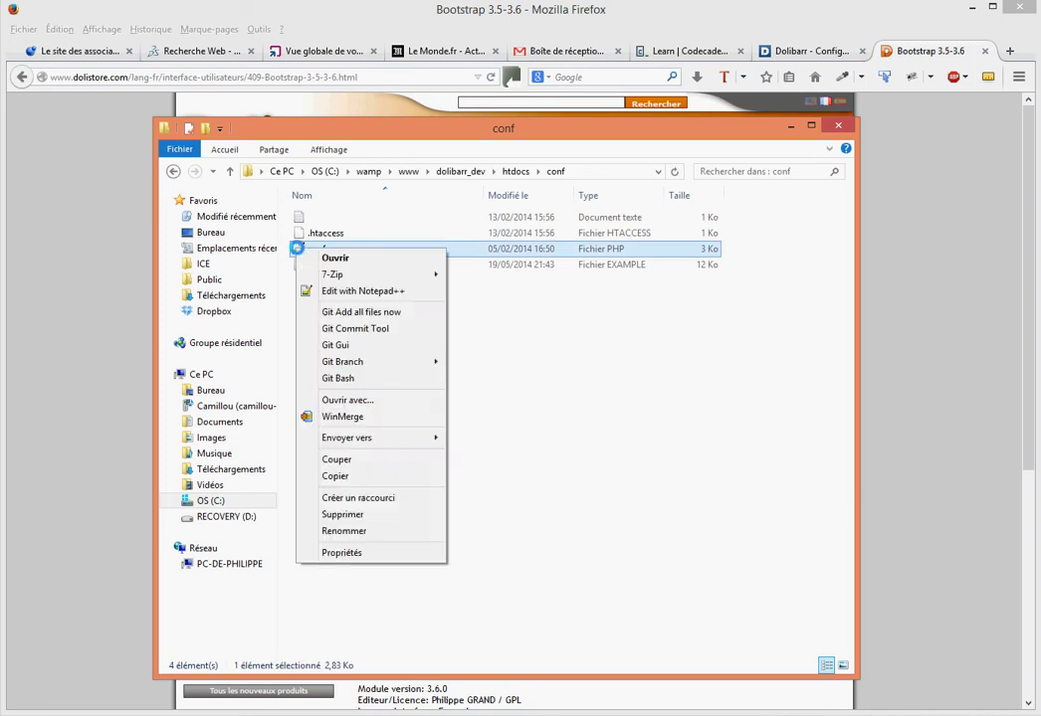
left_click(404, 292)
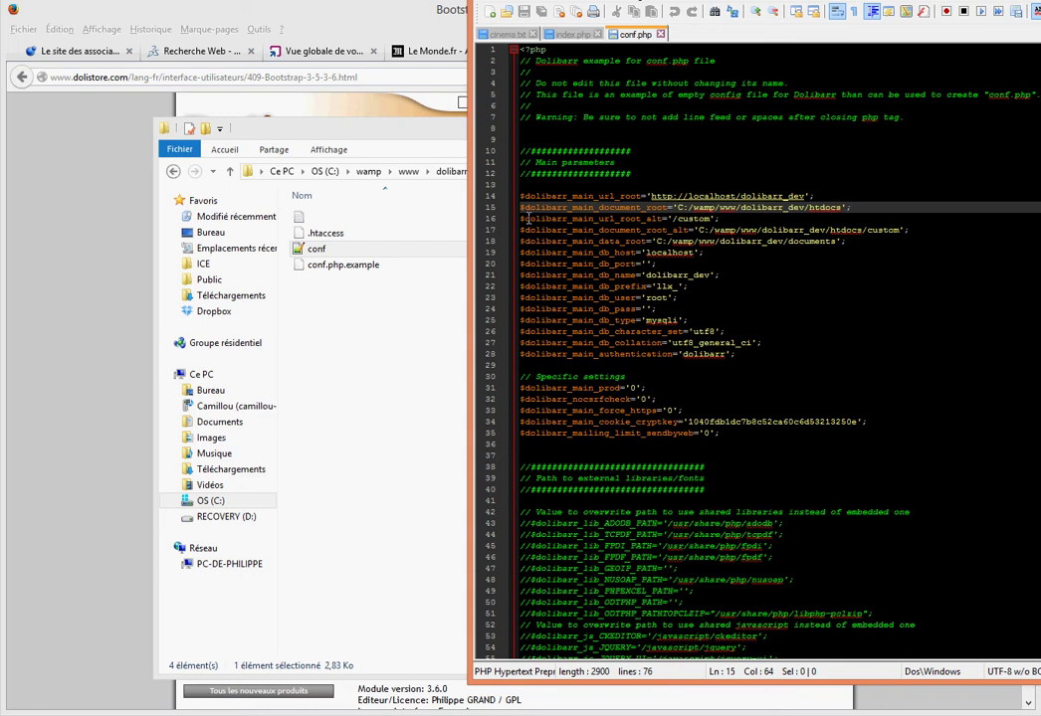
Check the alternative URL root and document root lines in conf.php, and close the file.
left_click_drag(521, 221, 914, 232)
left_click(930, 226)
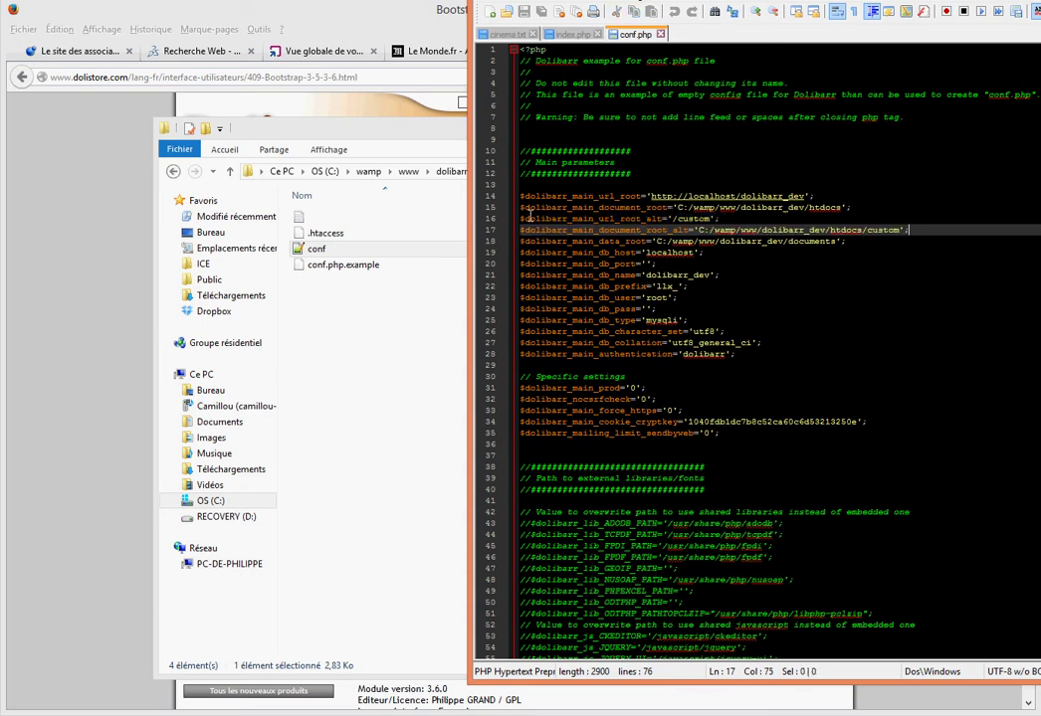
left_click_drag(530, 174, 520, 174)
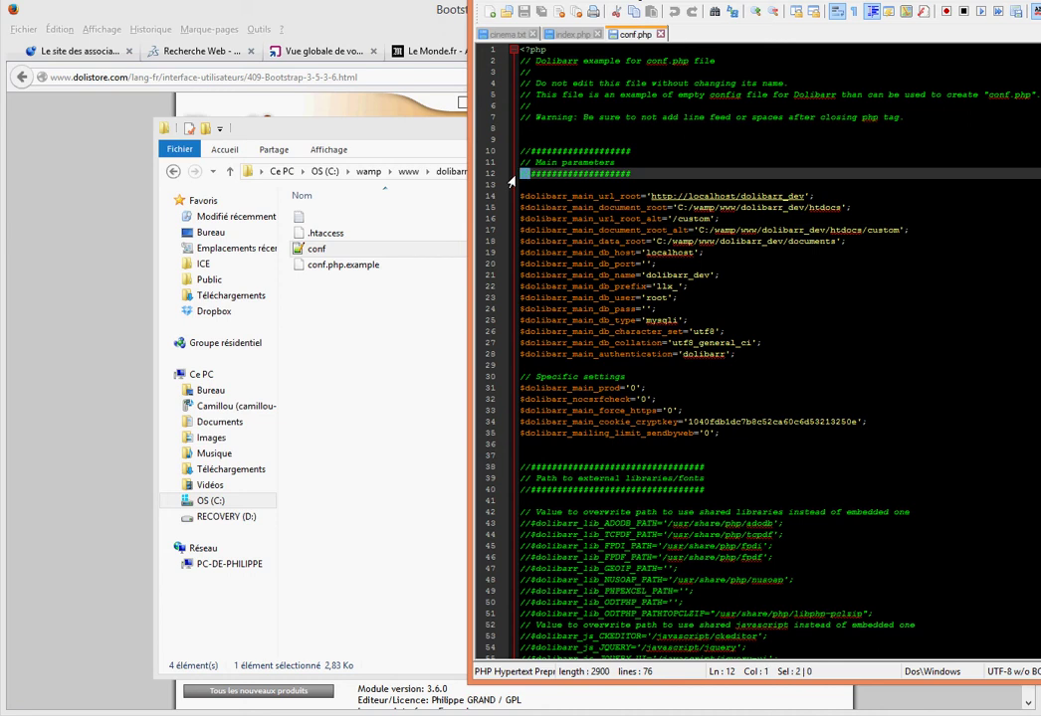
left_click(658, 176)
left_click(658, 35)
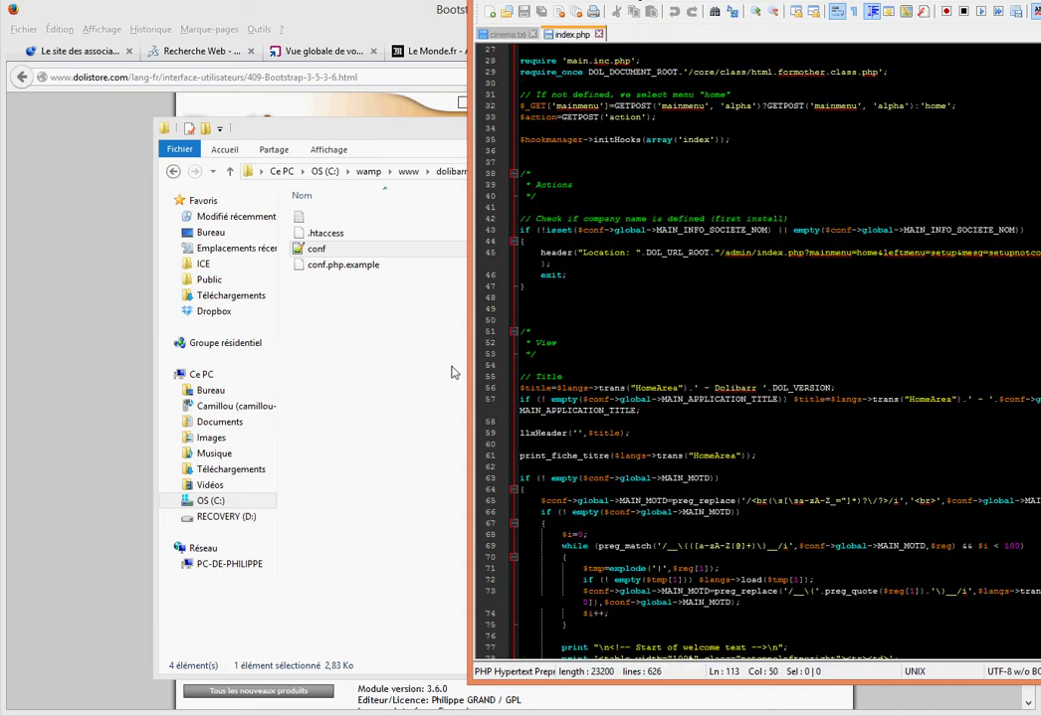
Switch to the Dolibarr page in Firefox and open the module configuration list.
left_click(298, 11)
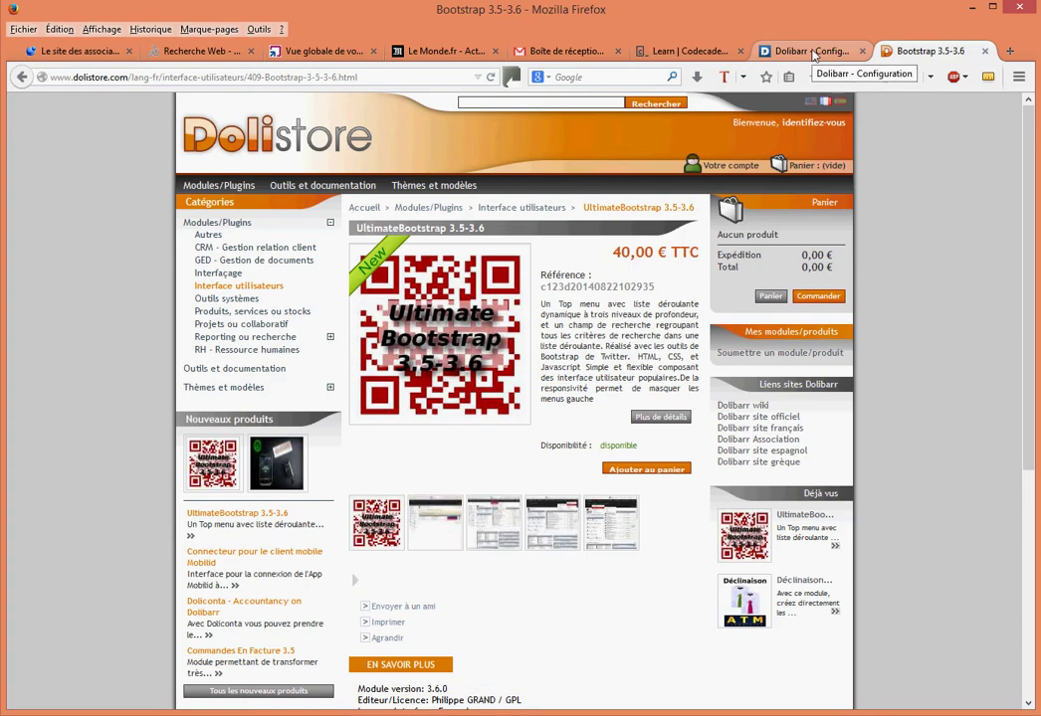
left_click(812, 52)
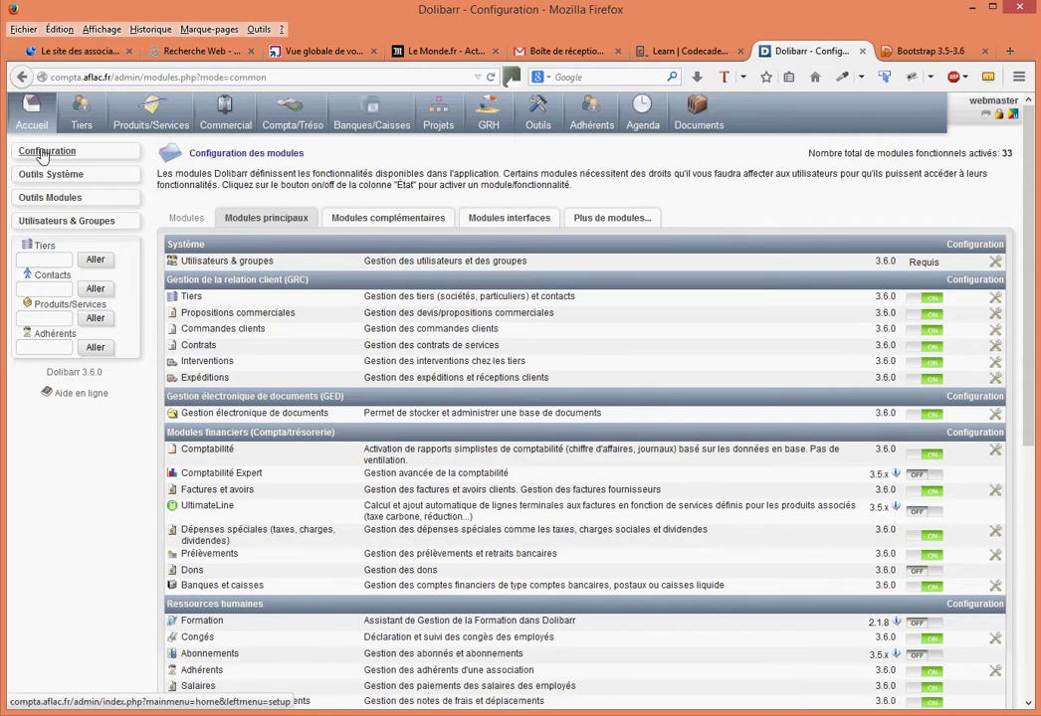
left_click(41, 155)
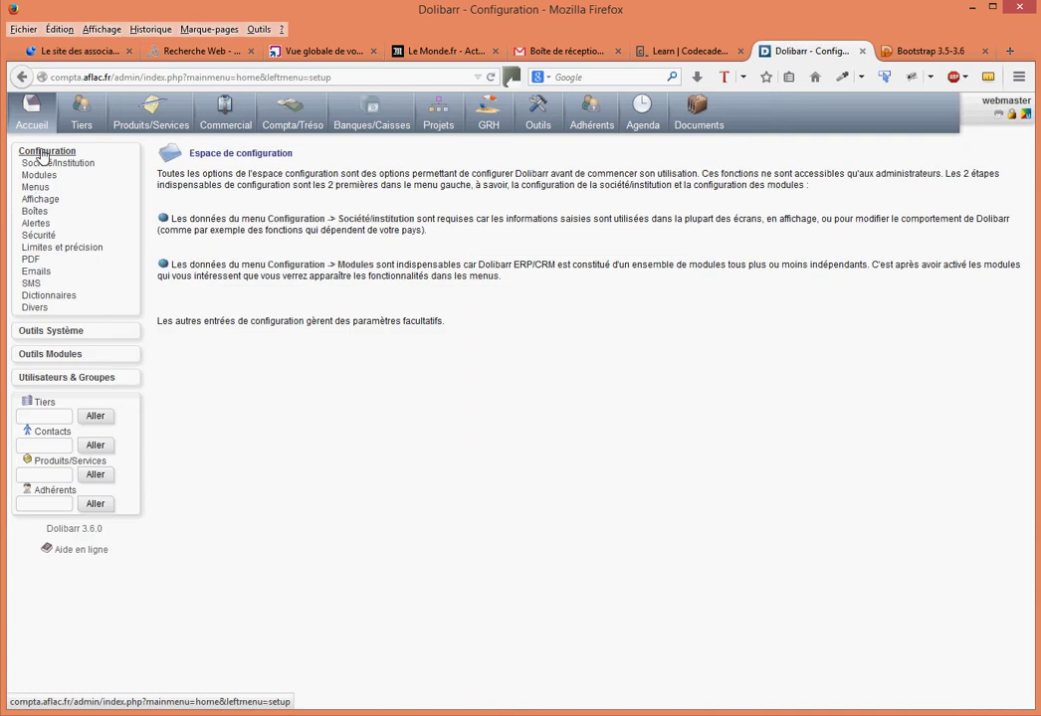
left_click(37, 176)
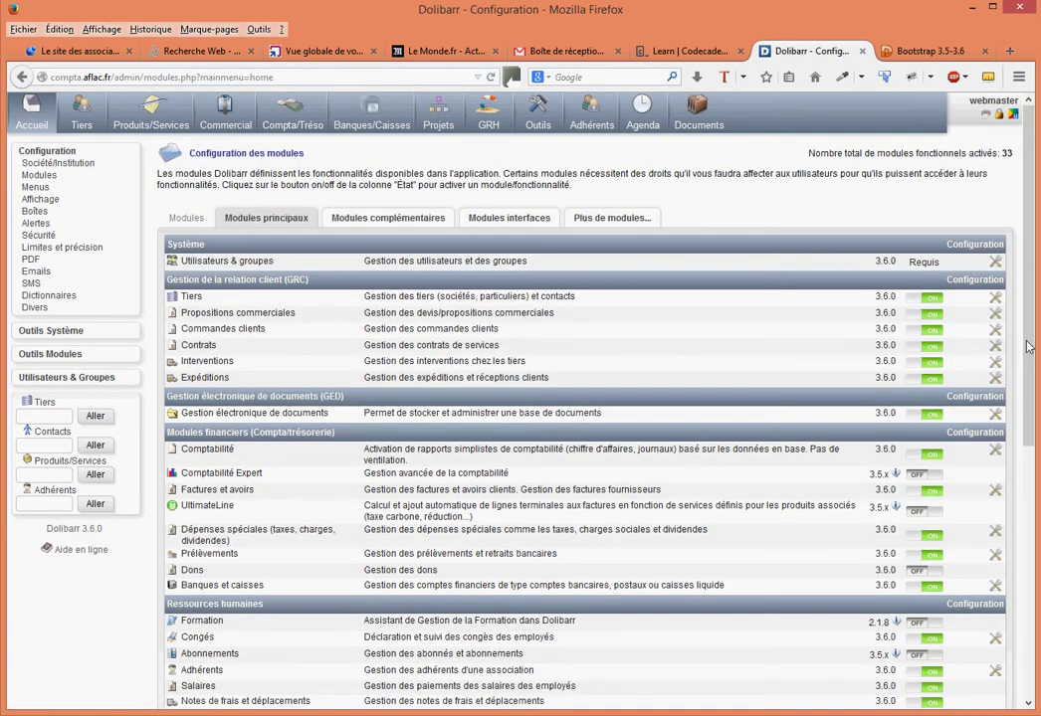
Enable the ultimatebootstrap module in the Outils multi-modules section.
left_click(1031, 611)
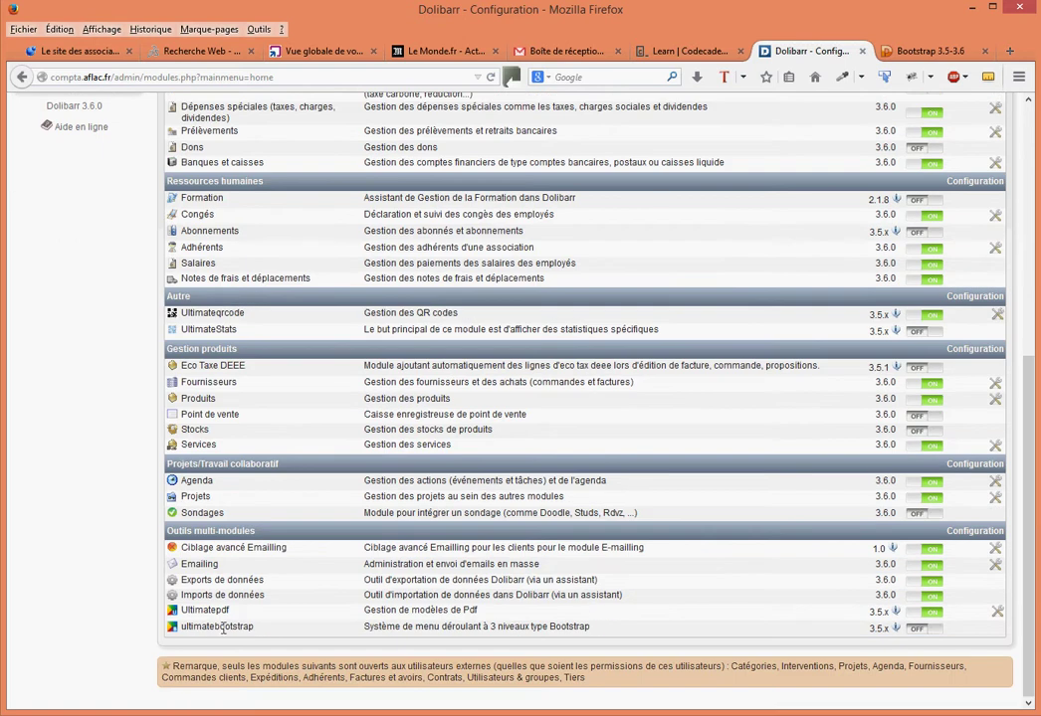
left_click_drag(193, 629, 928, 645)
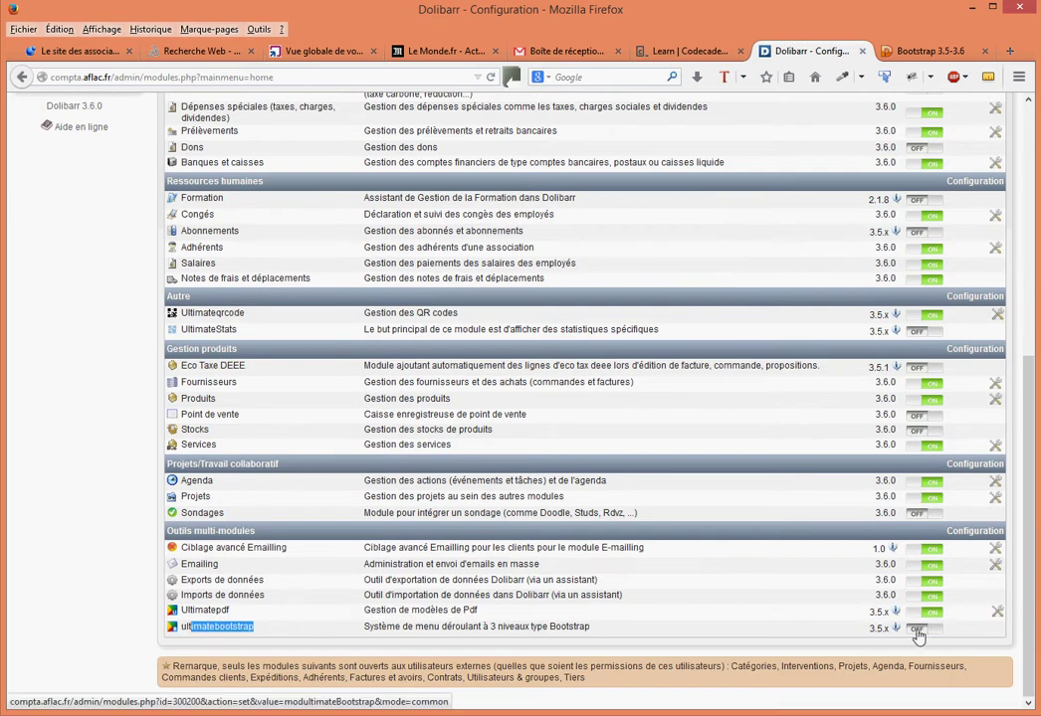
left_click(917, 633)
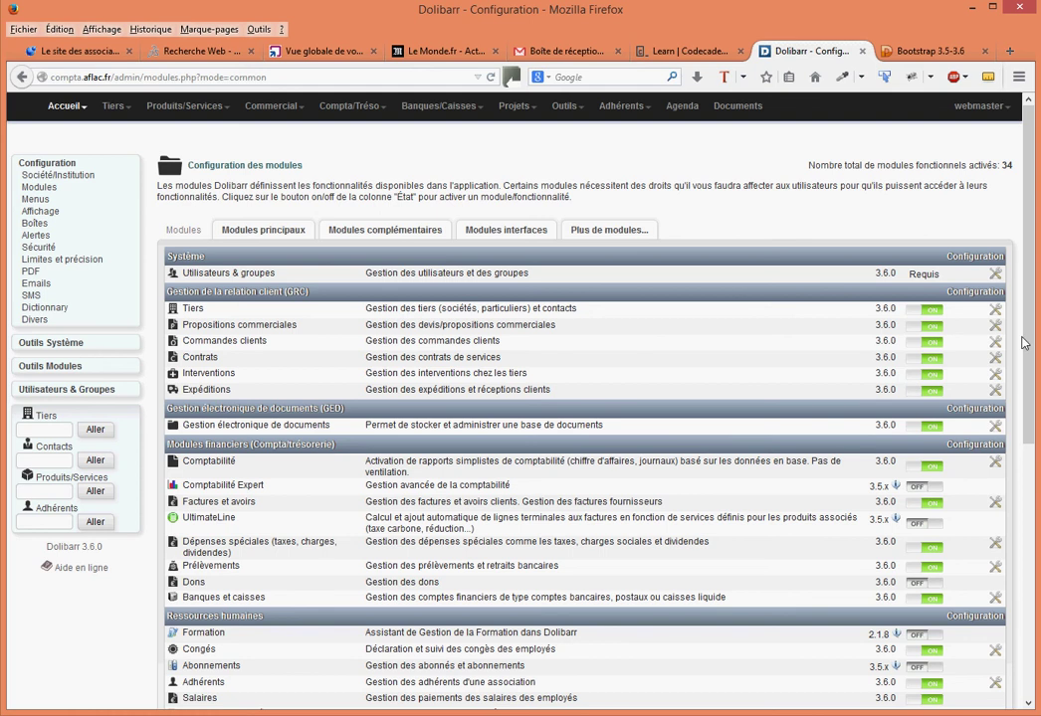
Check the Projets entry of the Bootstrap drop-down navigation and open the ultimatebootstrap module's setup page.
left_click(1035, 629)
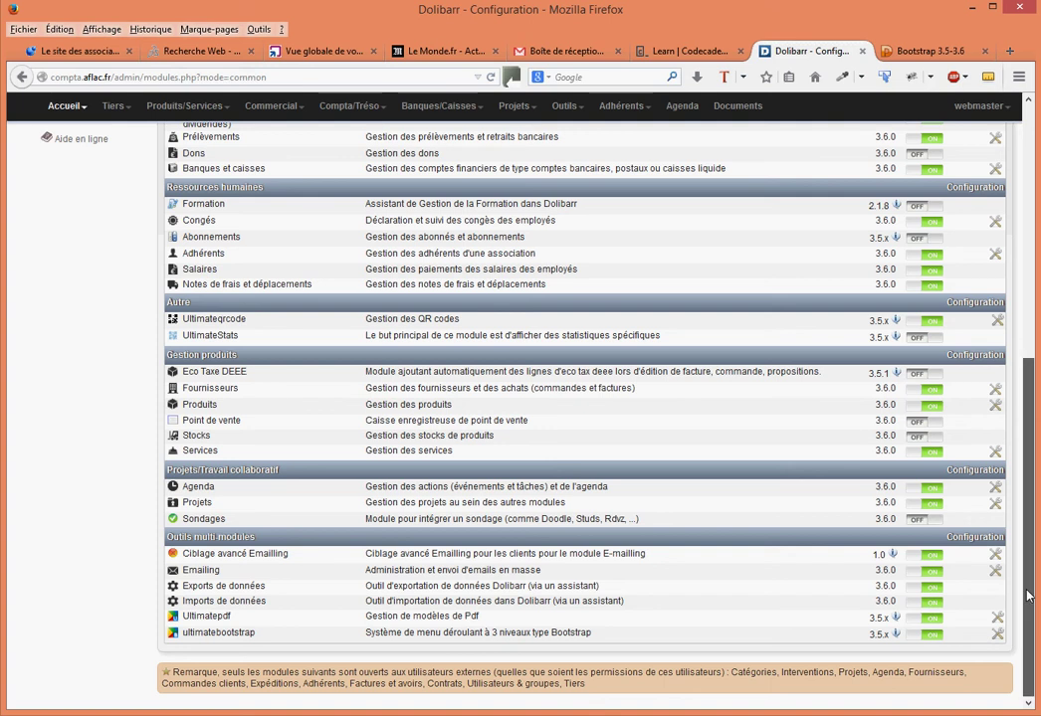
scroll(1030, 618, "up", 8)
left_click(513, 105)
mouse_move(517, 138)
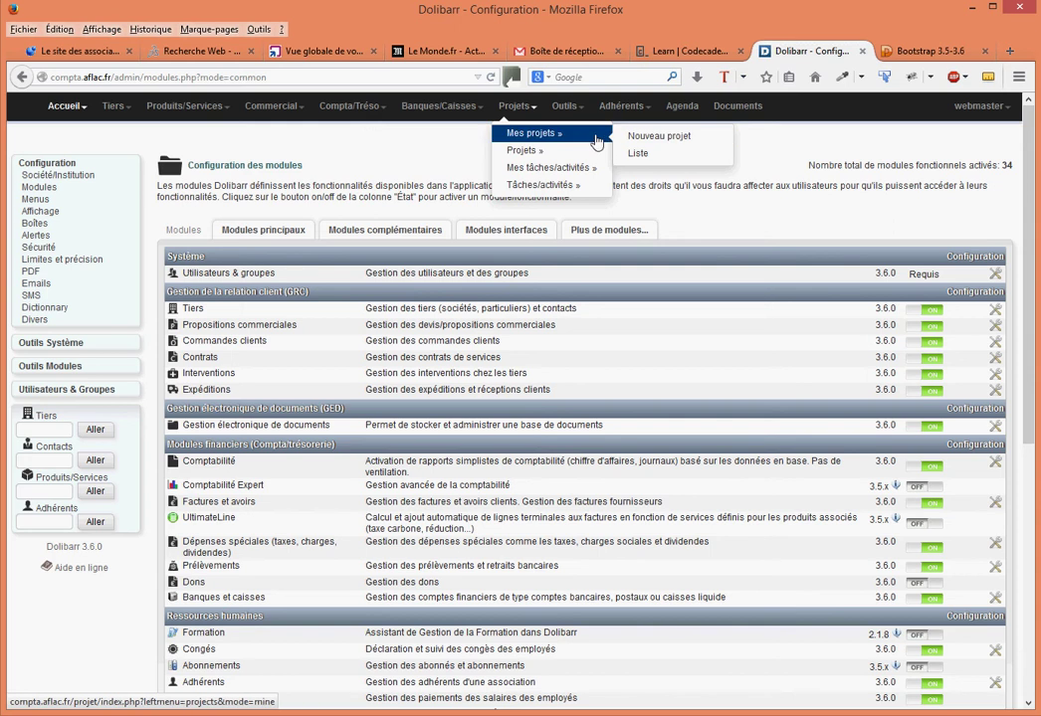
scroll(1027, 369, "down", 8)
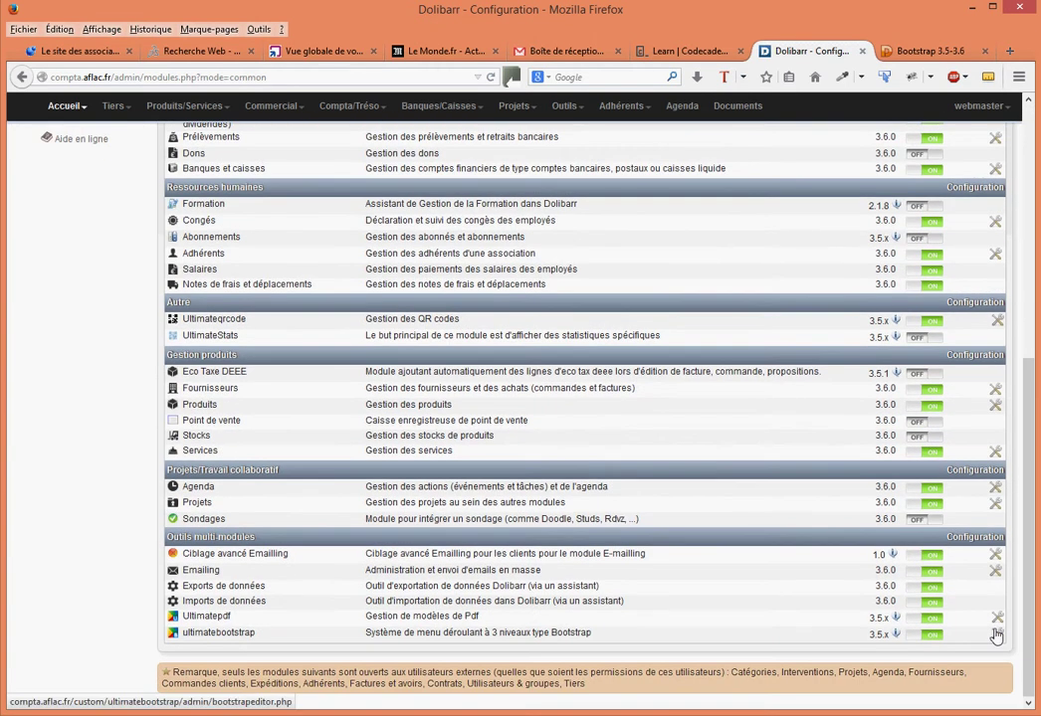
left_click(996, 634)
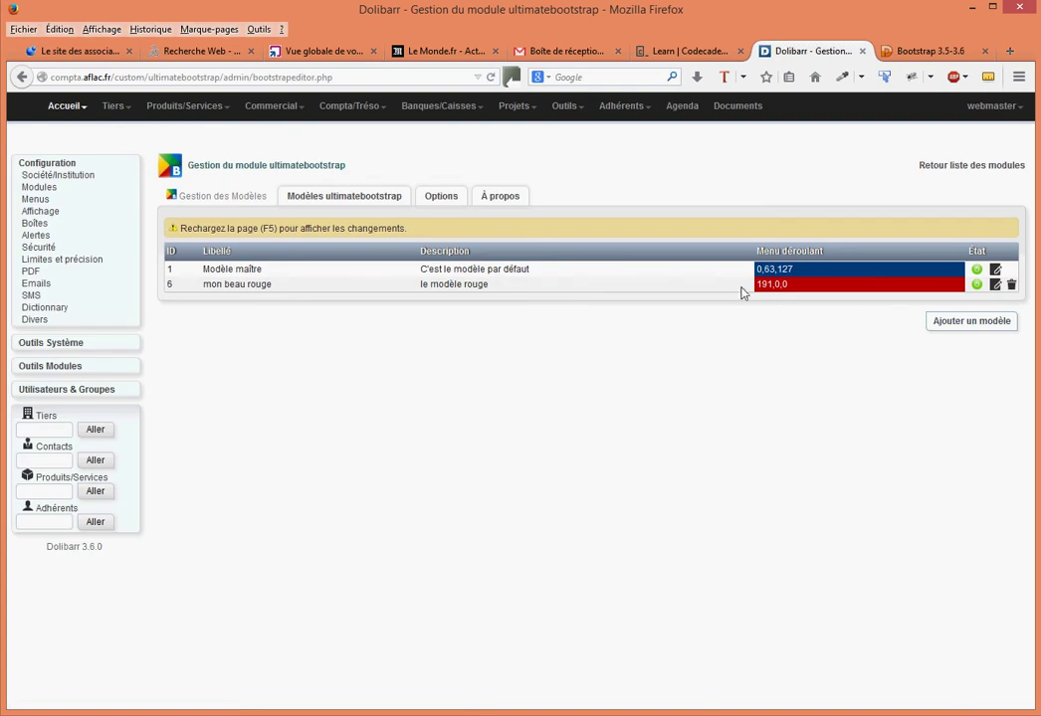
left_click(960, 324)
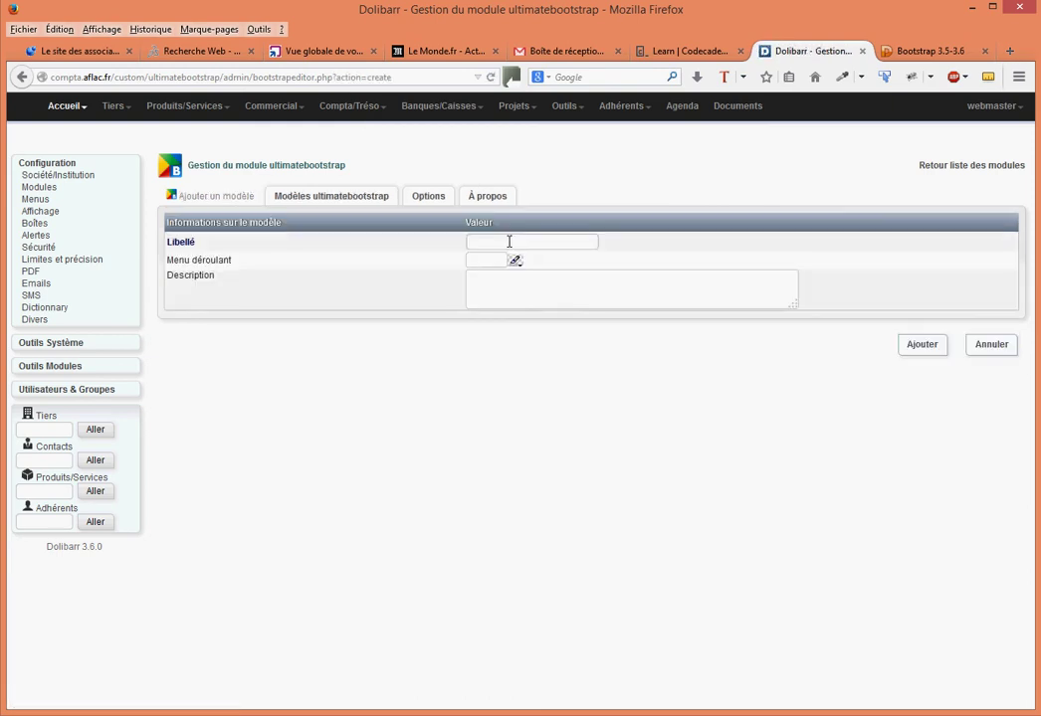
left_click(508, 242)
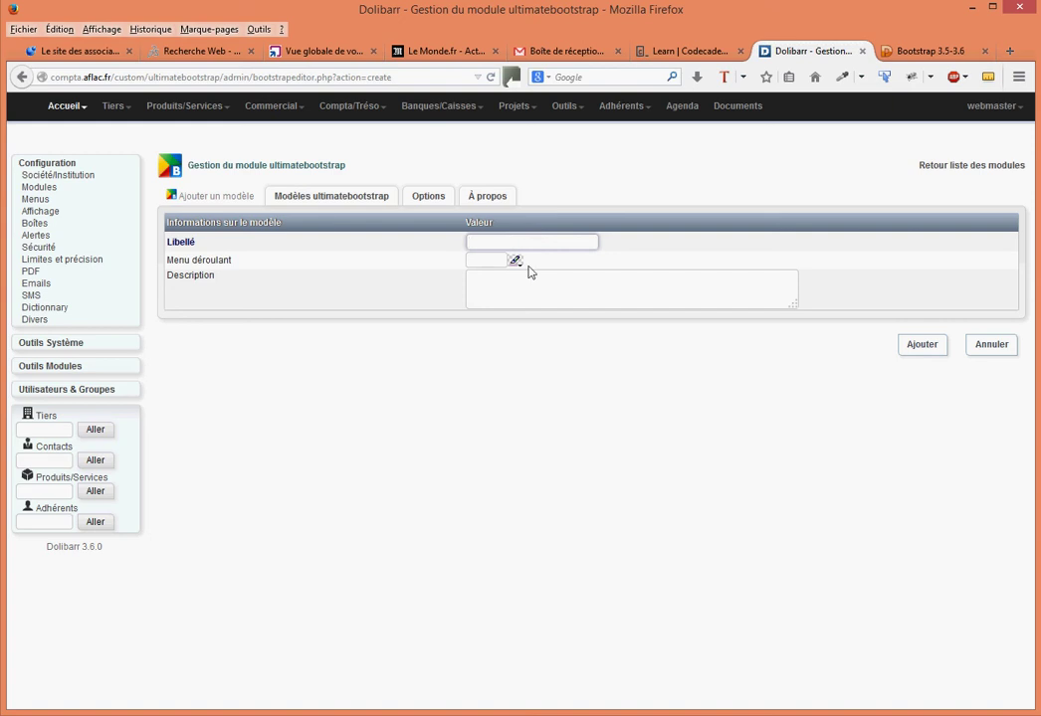
left_click(516, 261)
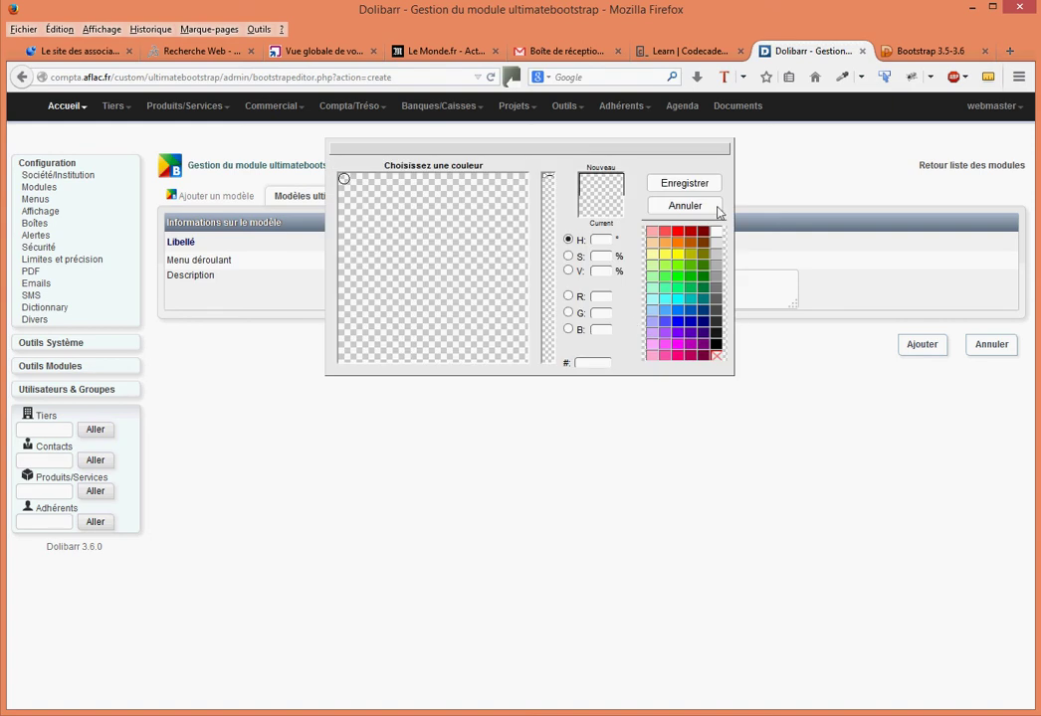
left_click(686, 206)
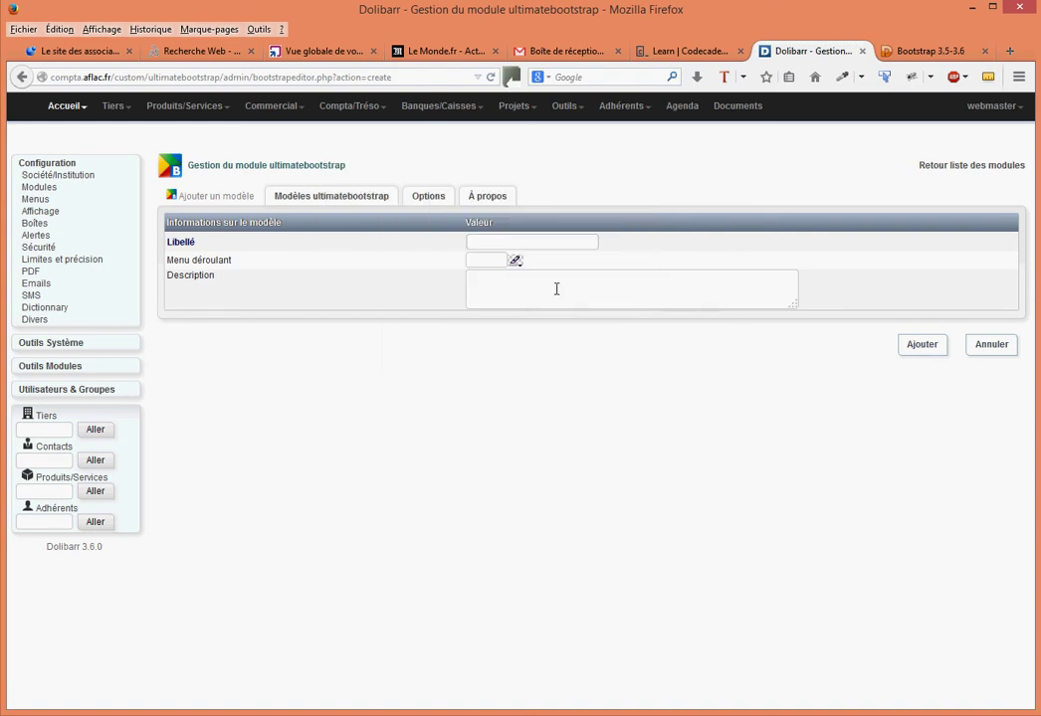
left_click(988, 344)
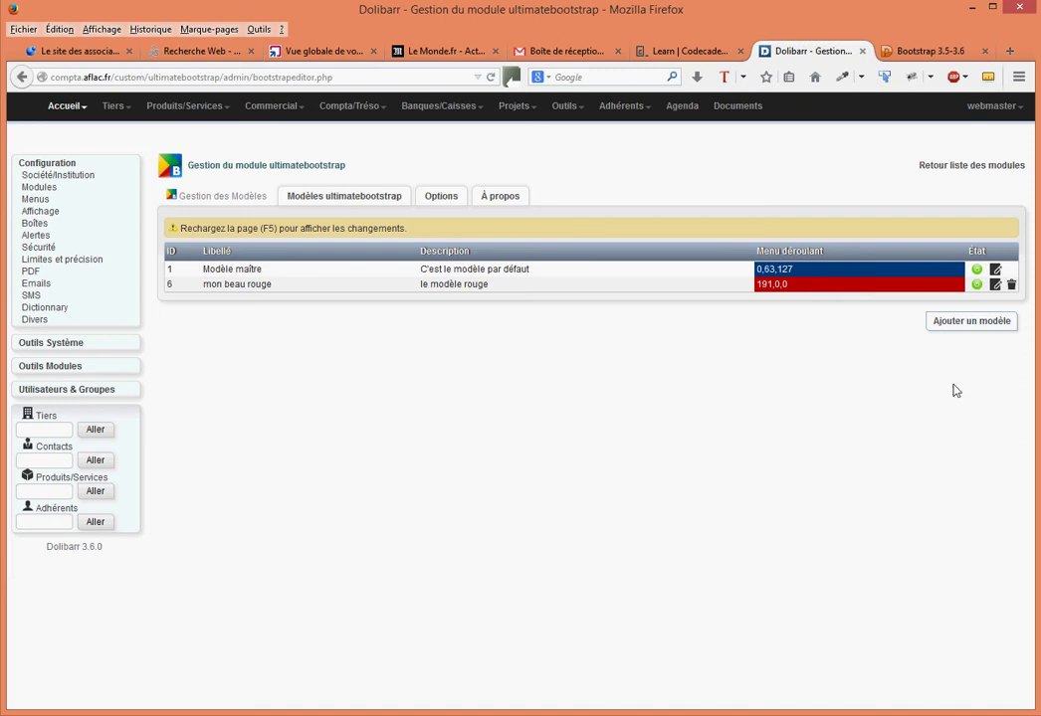
Select "mon beau rouge" as the active Bootstrap model and reload the page to apply it.
mouse_move(1009, 114)
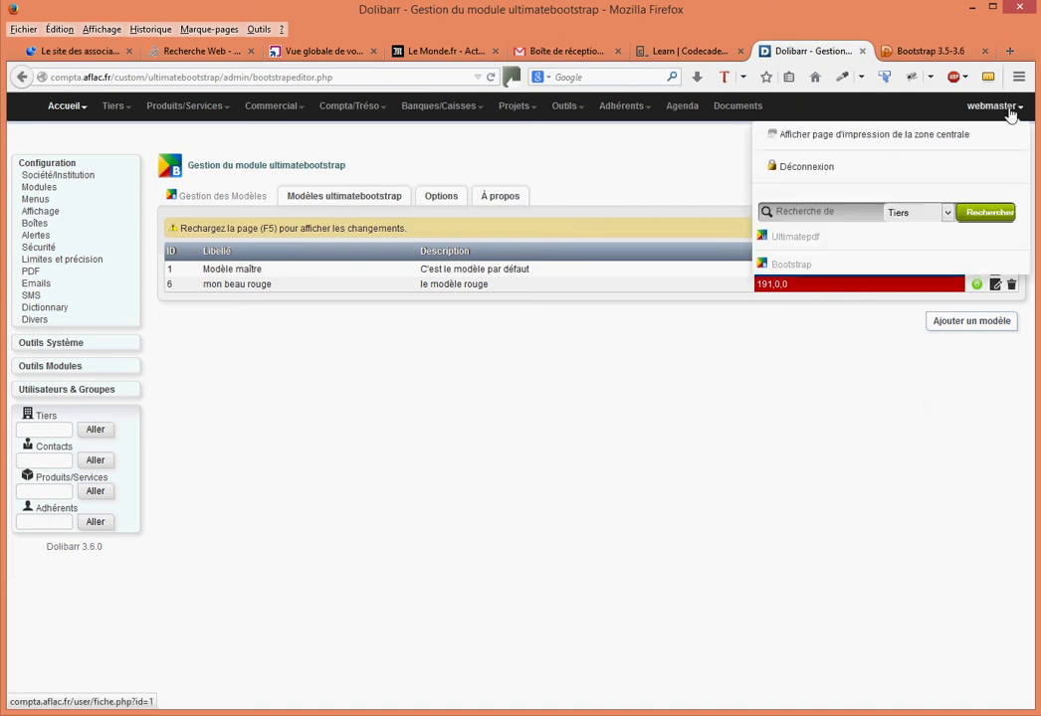
left_click(764, 266)
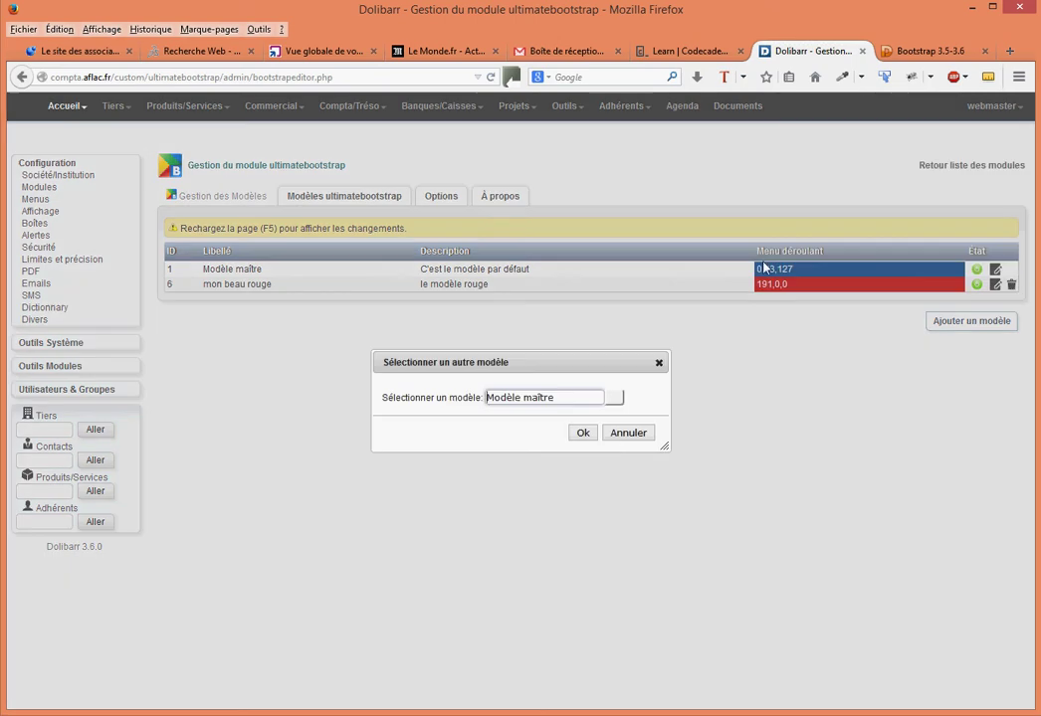
left_click(615, 398)
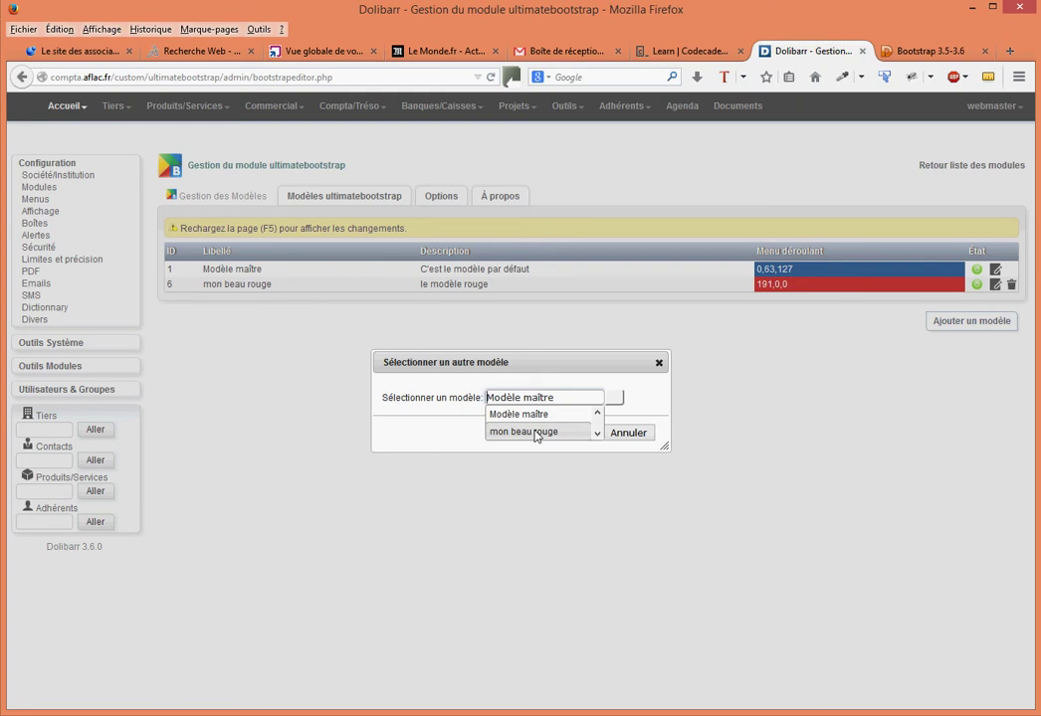
left_click(536, 434)
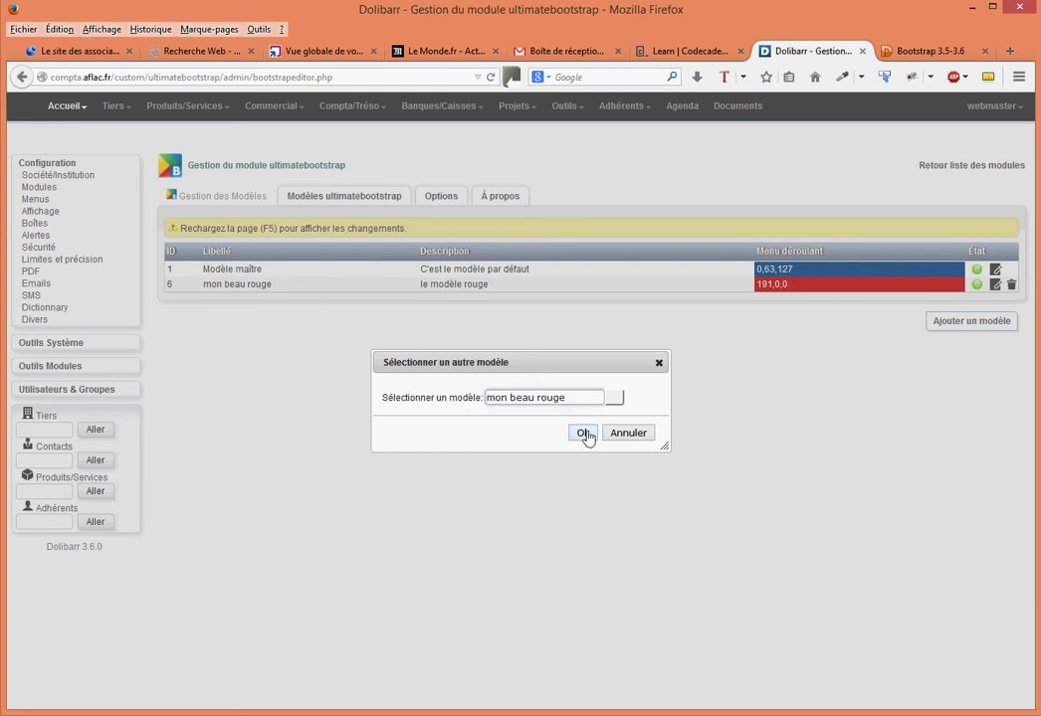
left_click(584, 434)
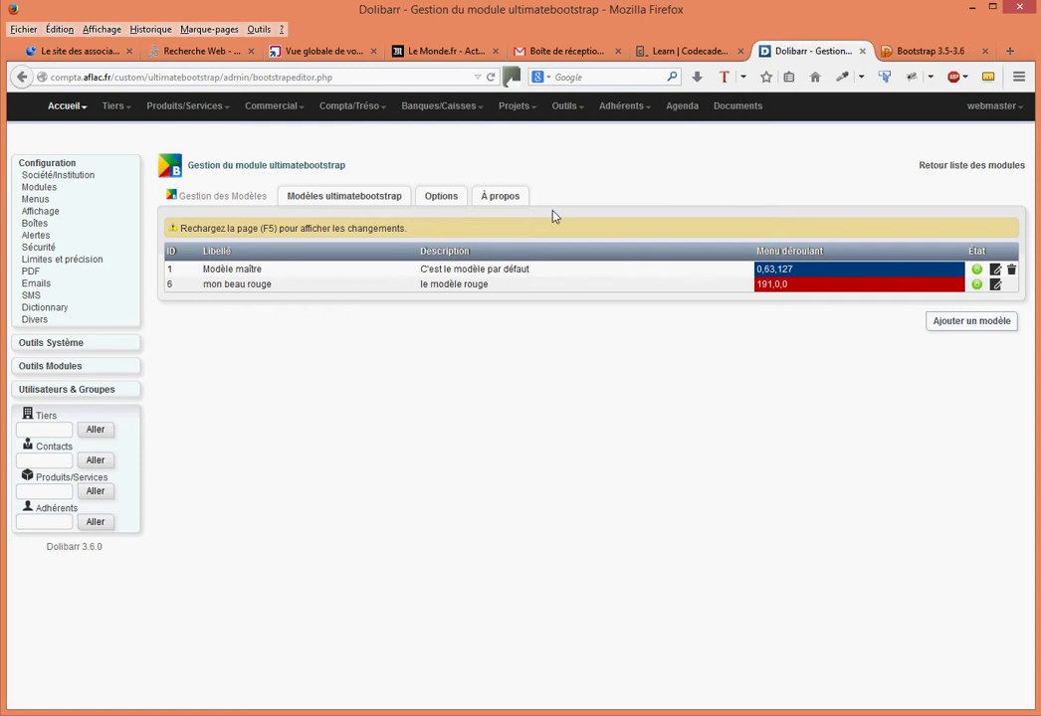
left_click(489, 77)
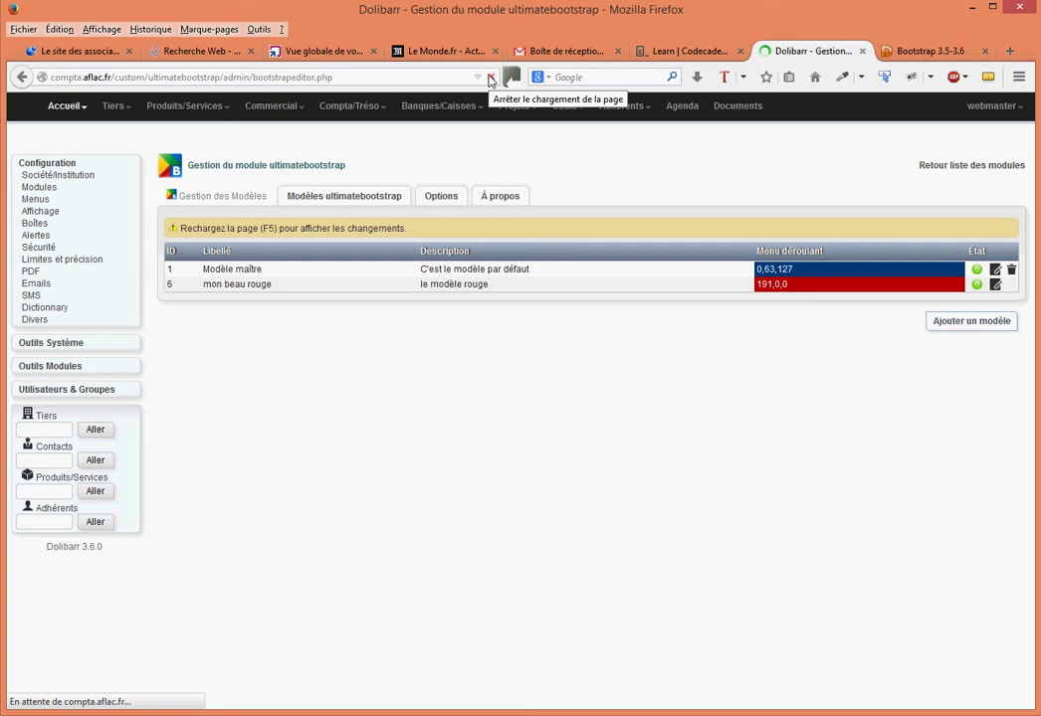
Check the Banques/Caisses drop-down for the new menu colour and open the Accueil home page.
mouse_move(448, 109)
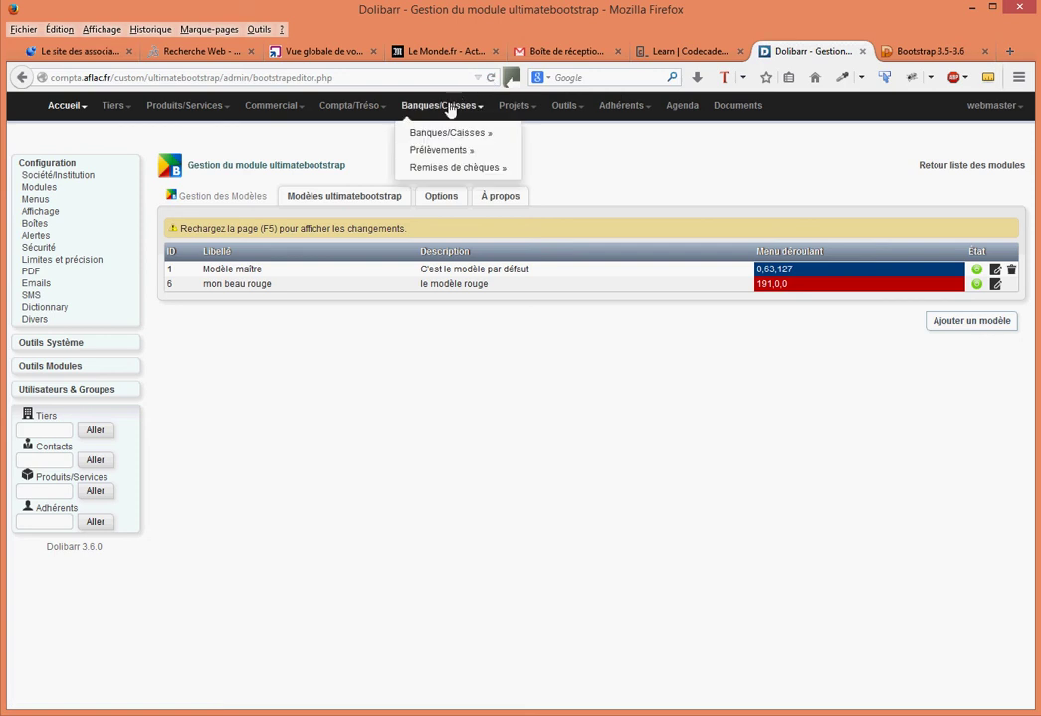
mouse_move(453, 138)
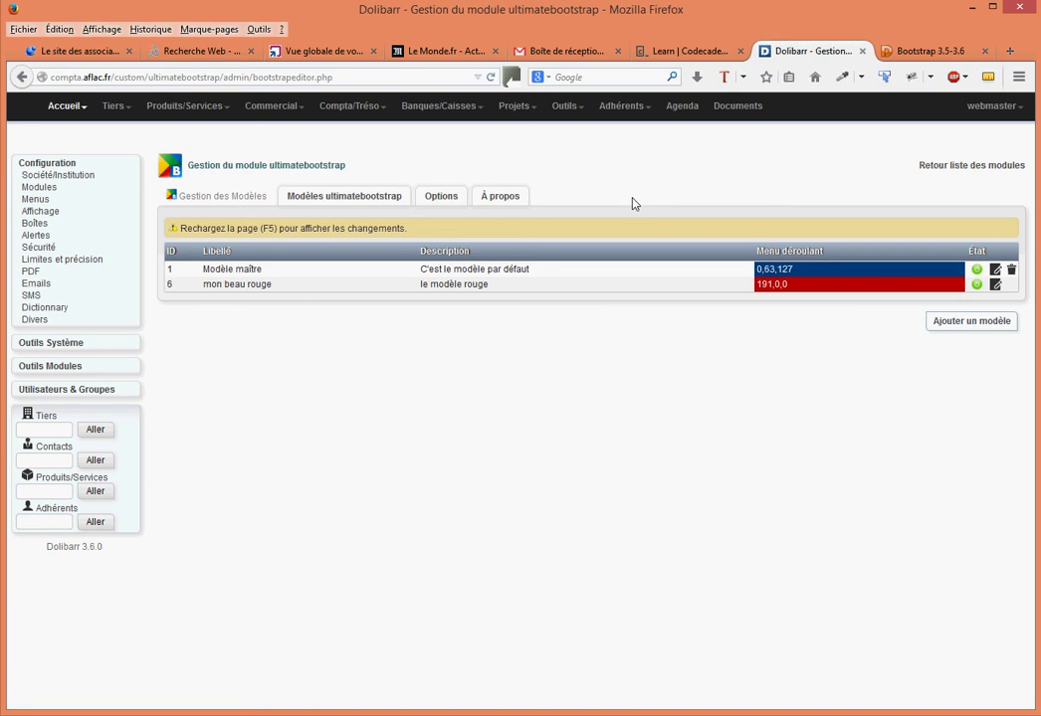
left_click(73, 110)
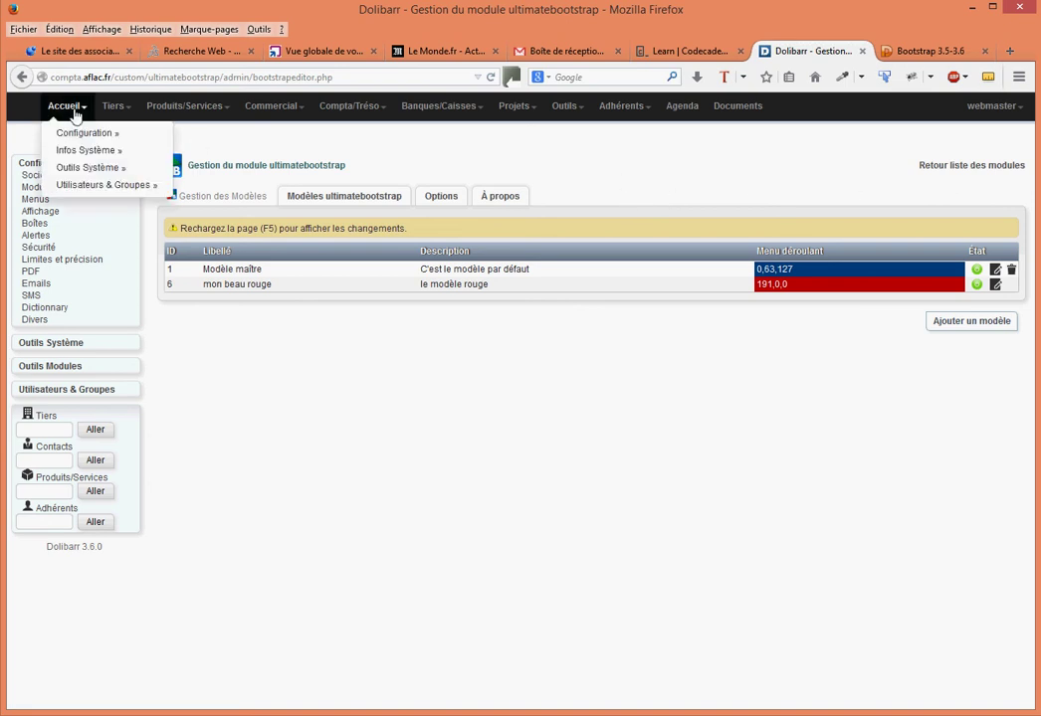
left_click(74, 110)
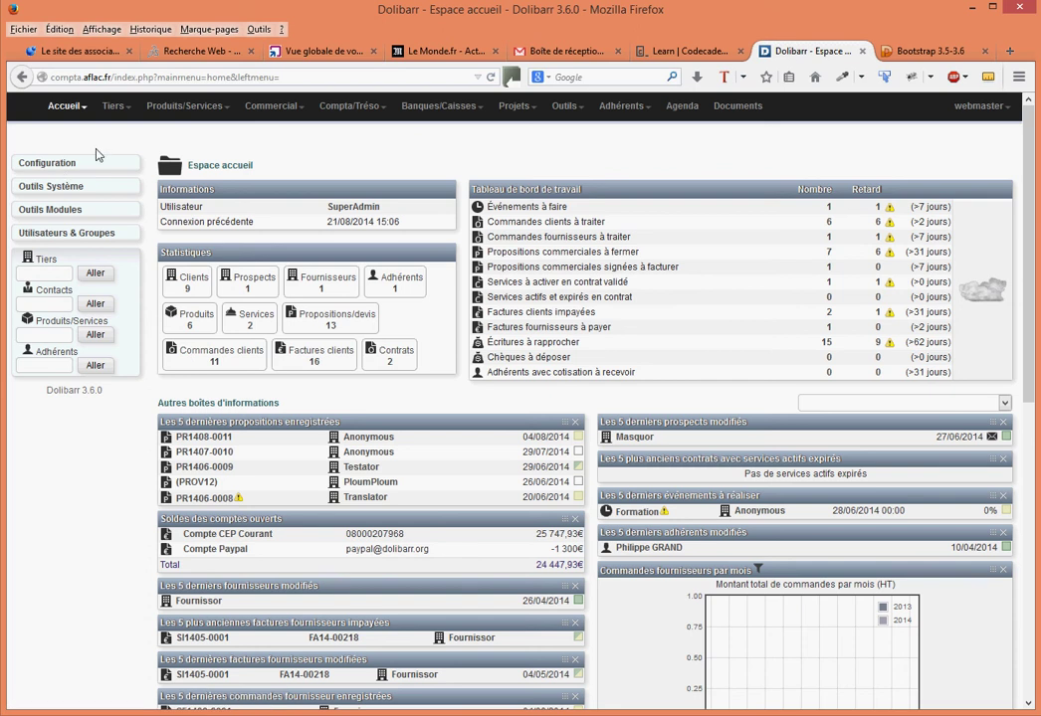
Narrow and widen the browser window repeatedly to examine how the Bootstrap navigation bar and home page layout adapt.
left_click(1032, 162)
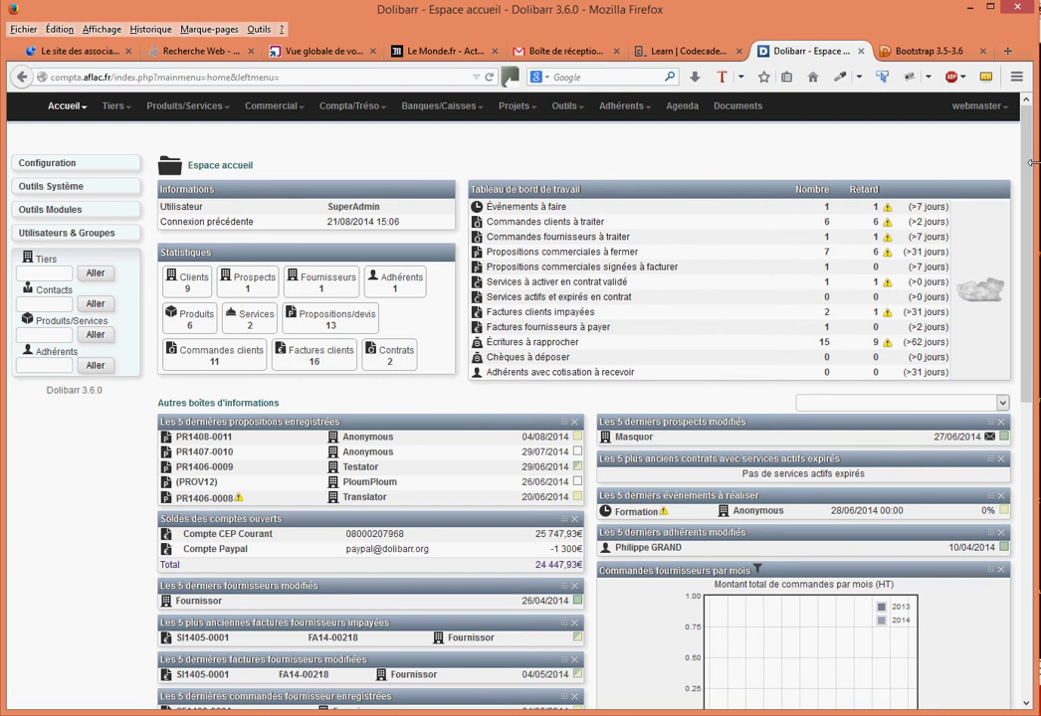
left_click_drag(1032, 162, 781, 180)
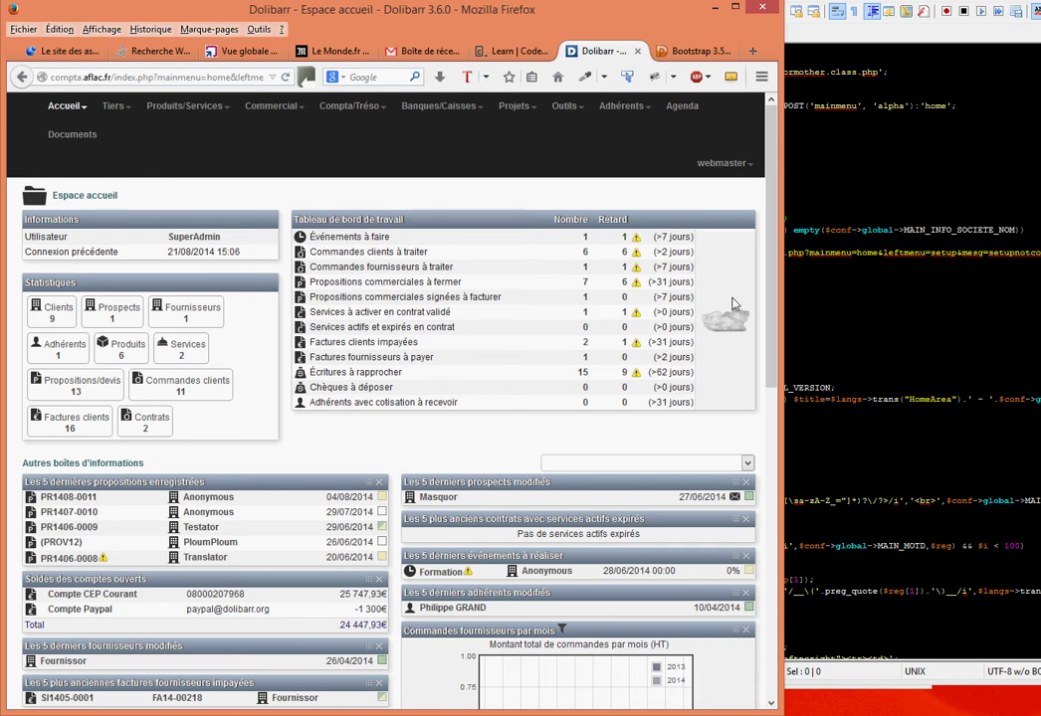
left_click_drag(781, 241, 888, 240)
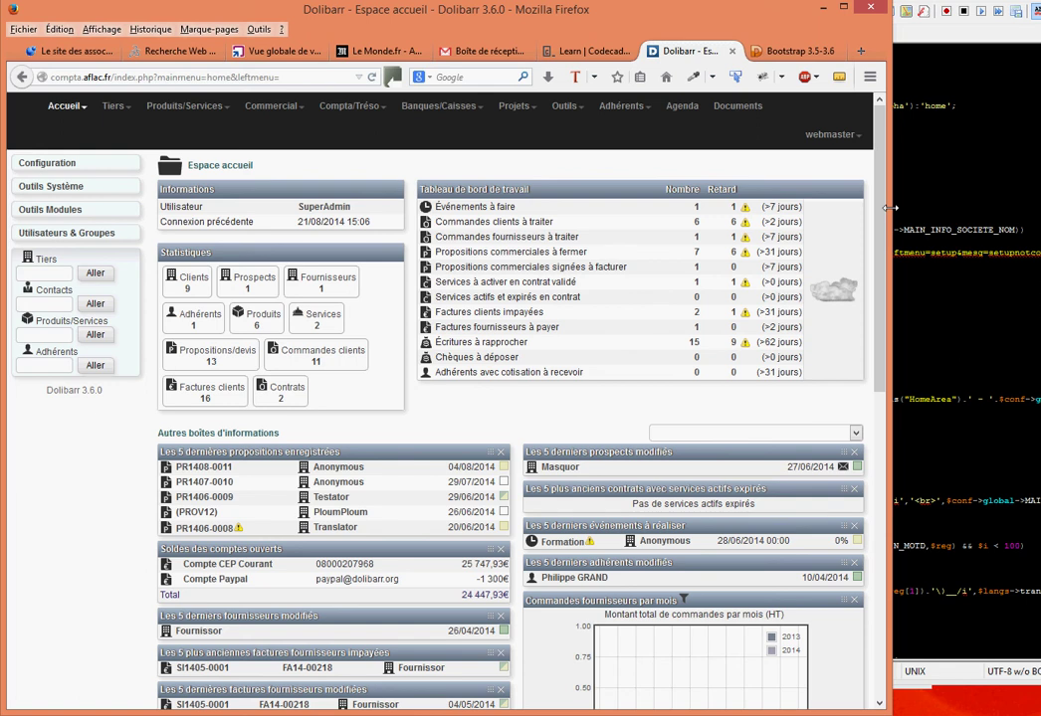
left_click_drag(893, 207, 771, 211)
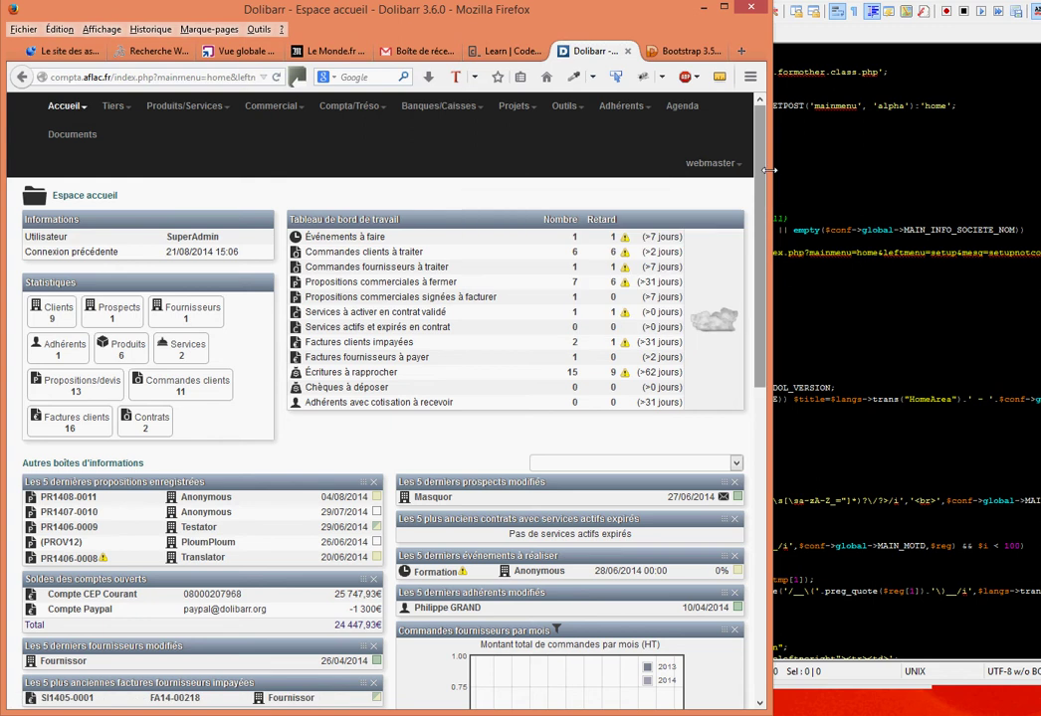
left_click_drag(772, 171, 900, 159)
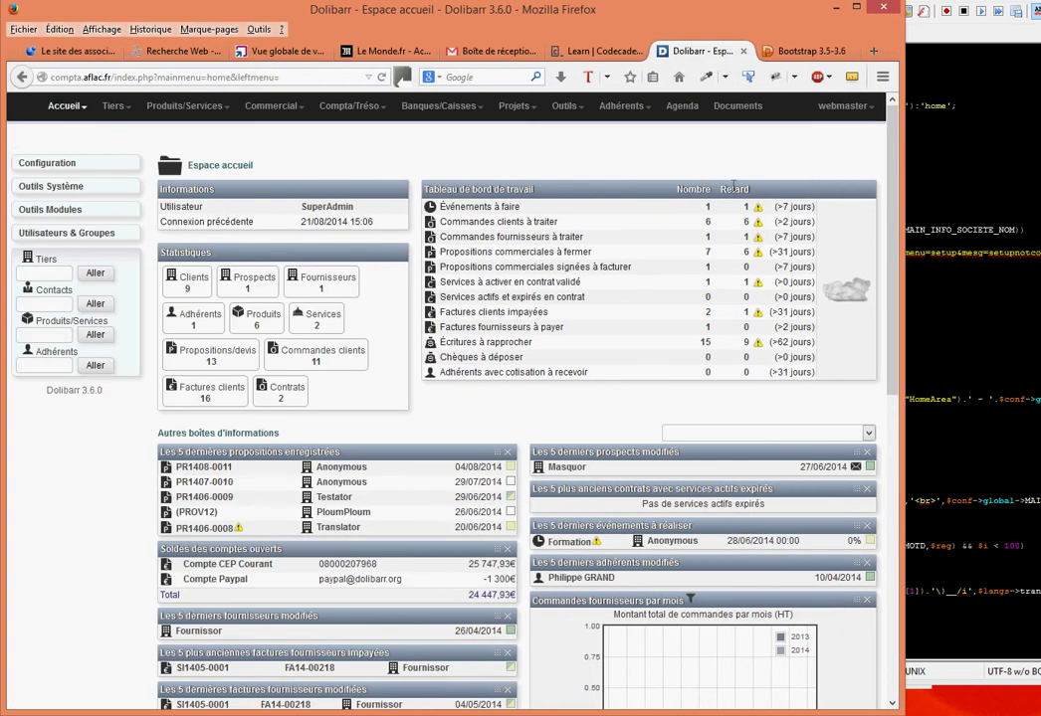
Compare how the Adhérents drop-down and its submenu unfold in a wide and a narrow browser window.
left_click(626, 107)
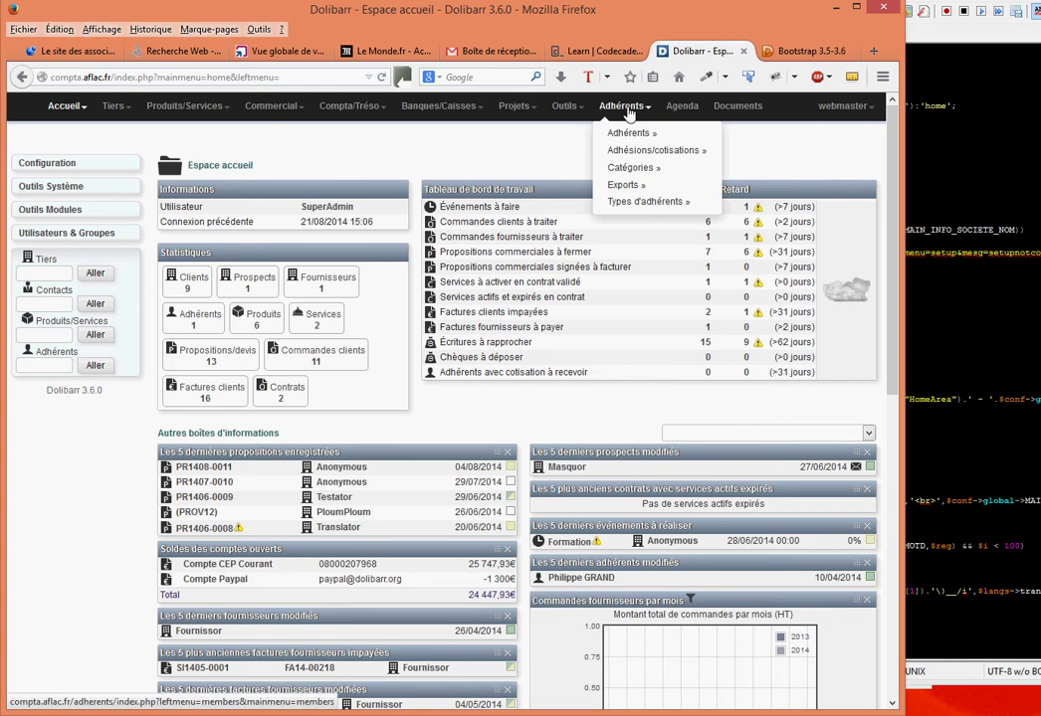
mouse_move(624, 137)
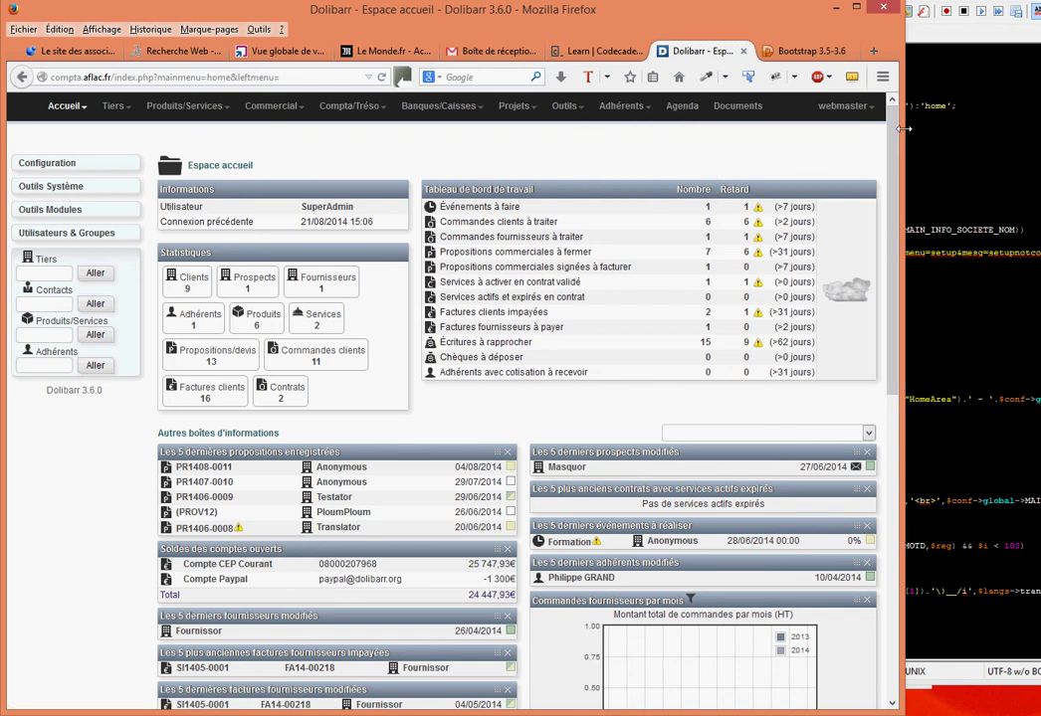
left_click_drag(906, 132, 719, 133)
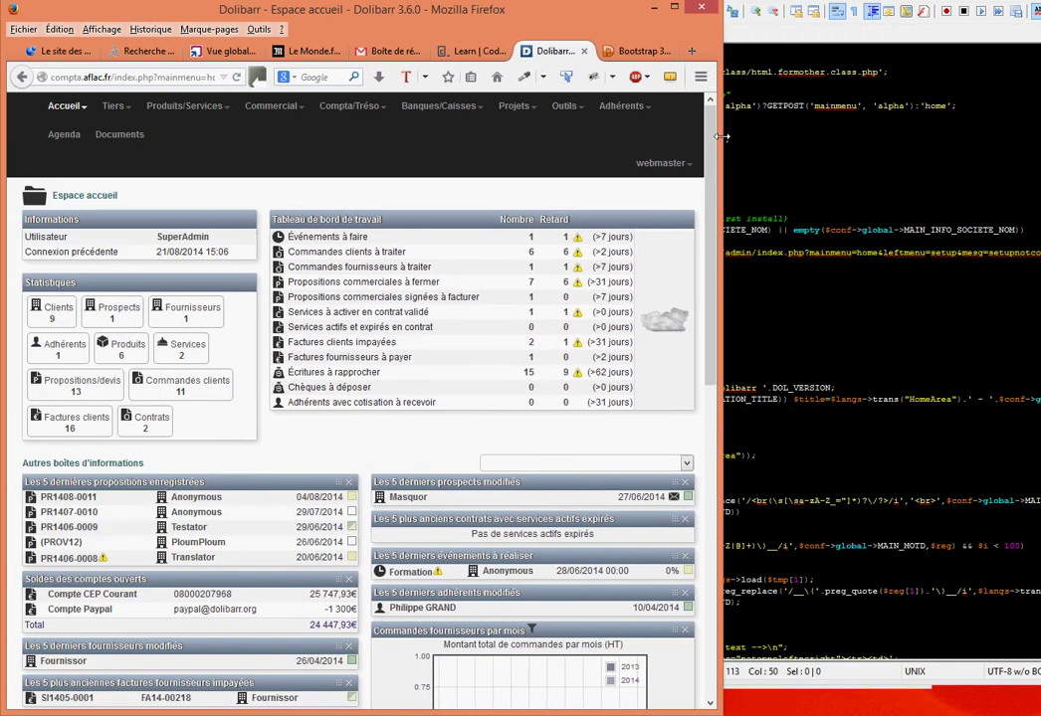
mouse_move(624, 119)
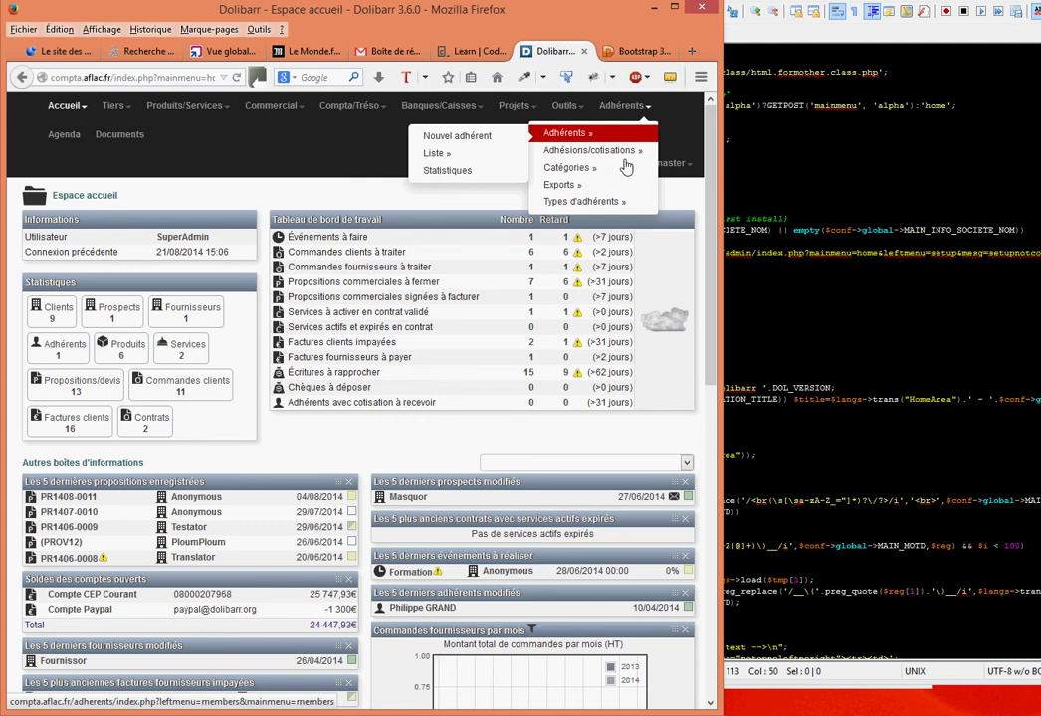
left_click_drag(719, 186, 841, 186)
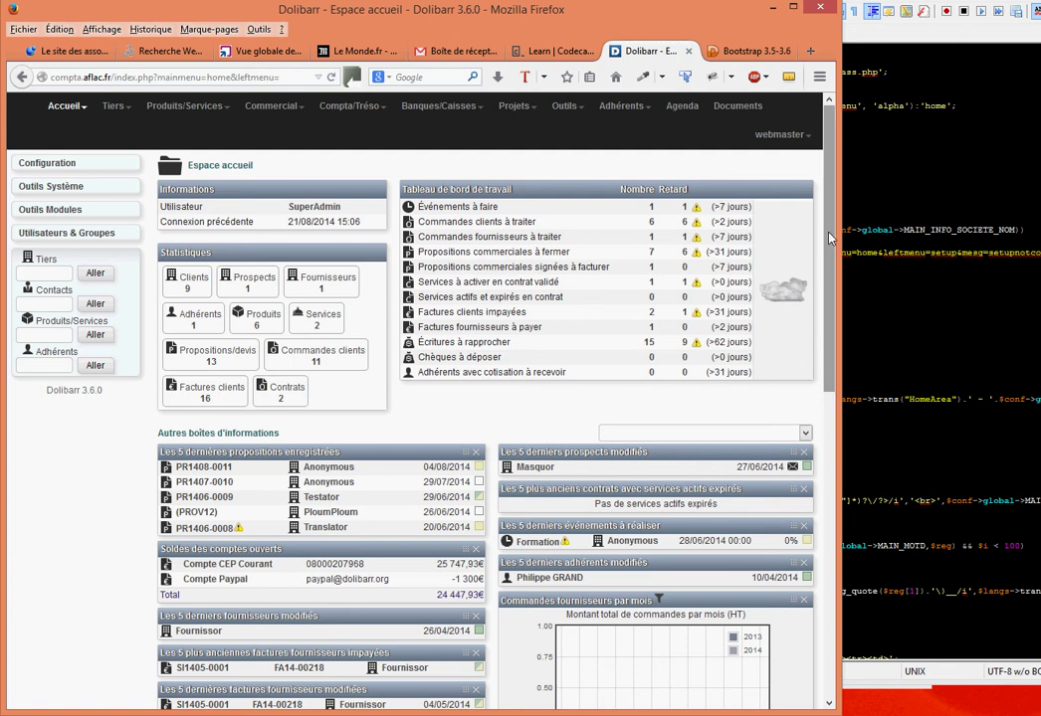
Examine the Commercial drop-down's Commandes clients list submenu from the end of the home page, and widen the browser window again.
left_click_drag(827, 229, 832, 563)
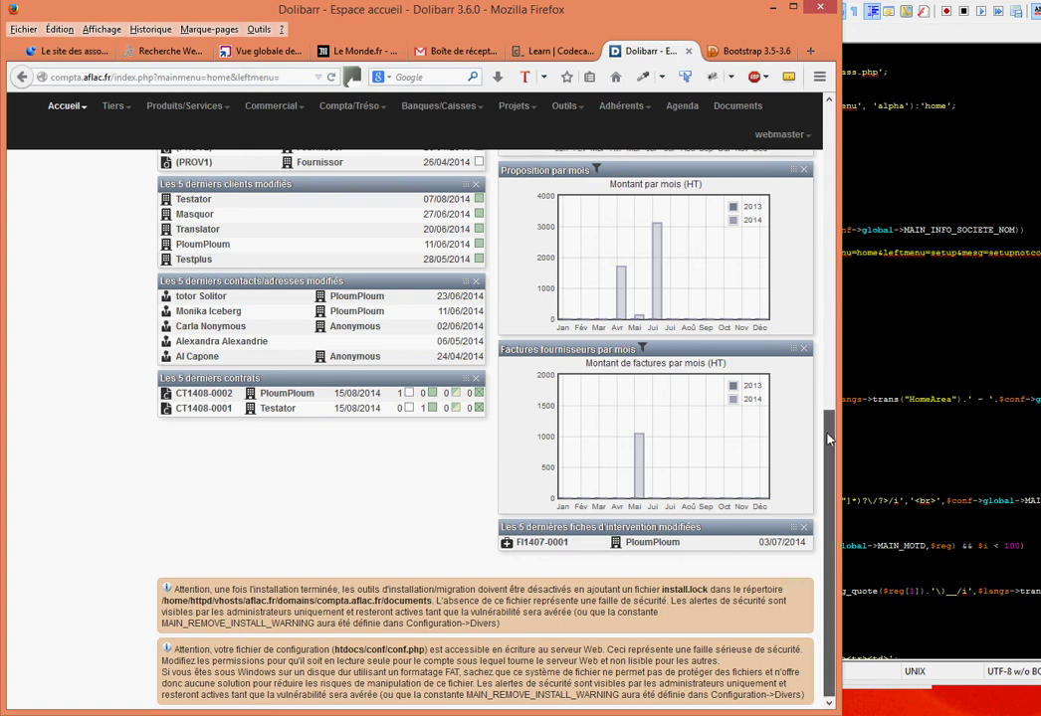
mouse_move(834, 442)
left_mouse_down()
mouse_move(834, 130)
mouse_move(834, 442)
left_mouse_up()
mouse_move(295, 112)
mouse_move(359, 116)
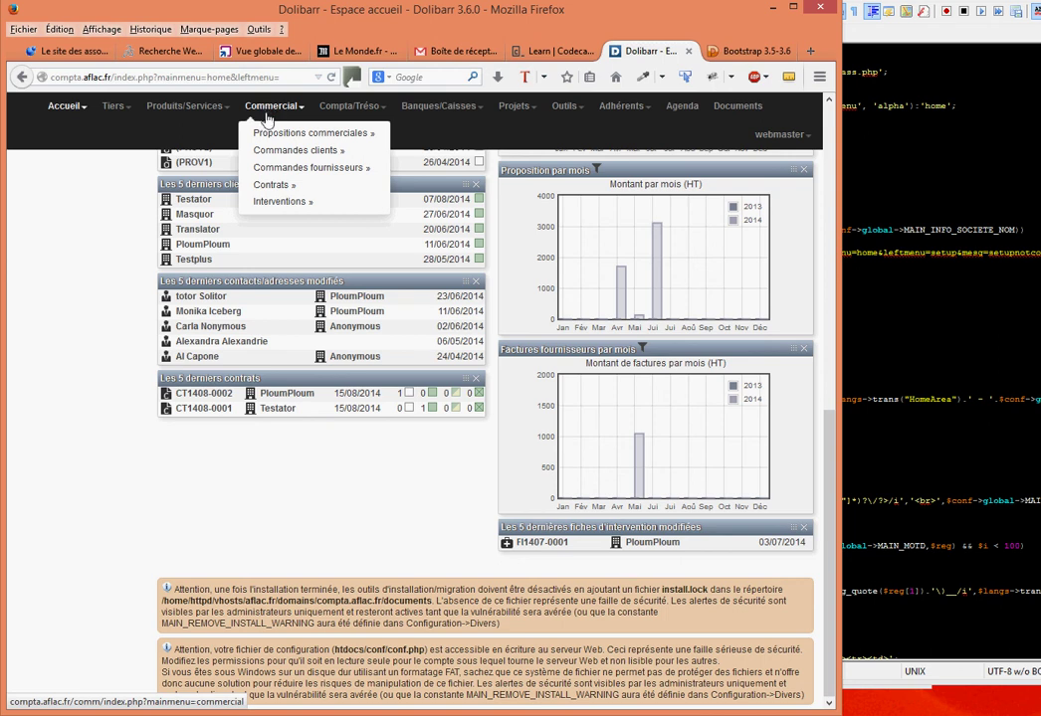
mouse_move(278, 137)
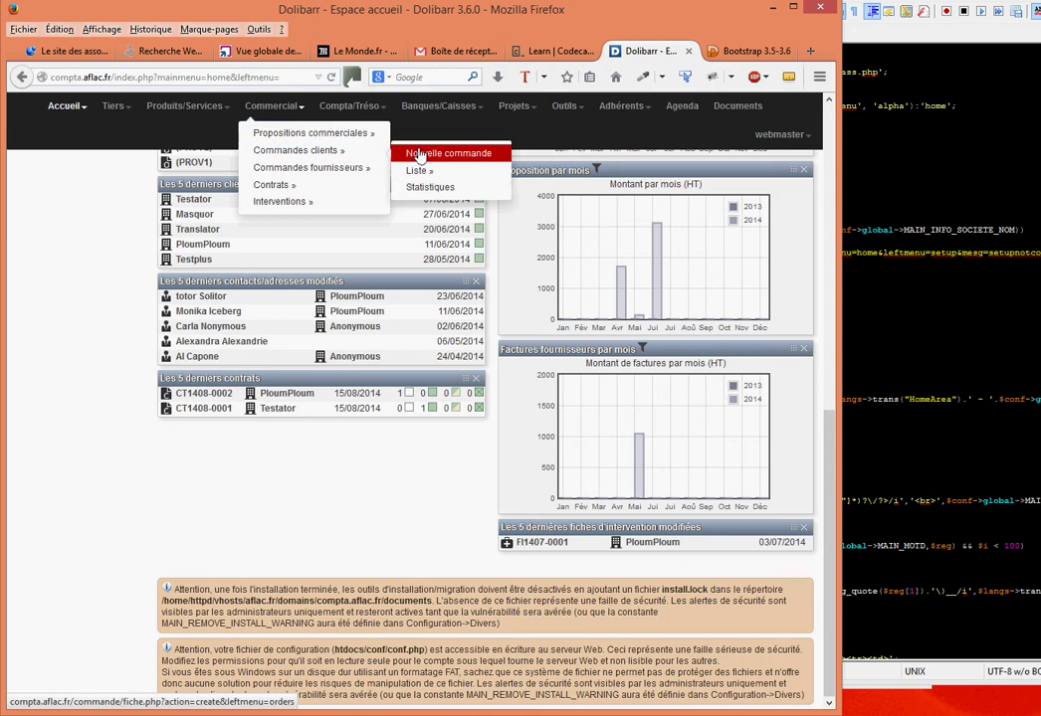
mouse_move(422, 172)
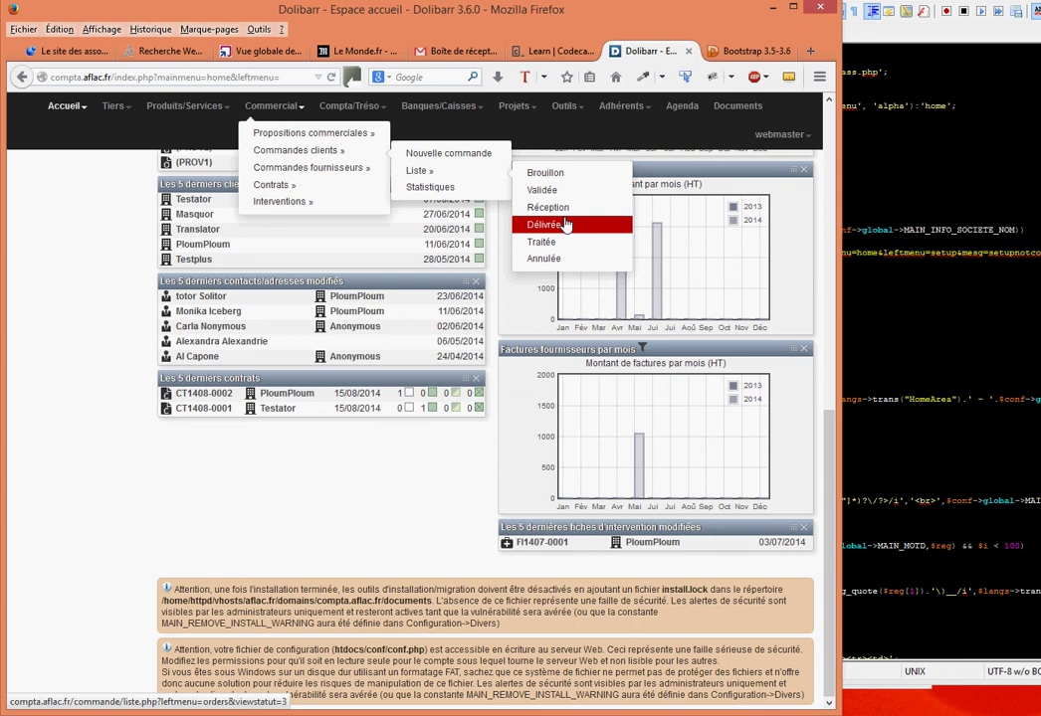
scroll(657, 398, "up", 10)
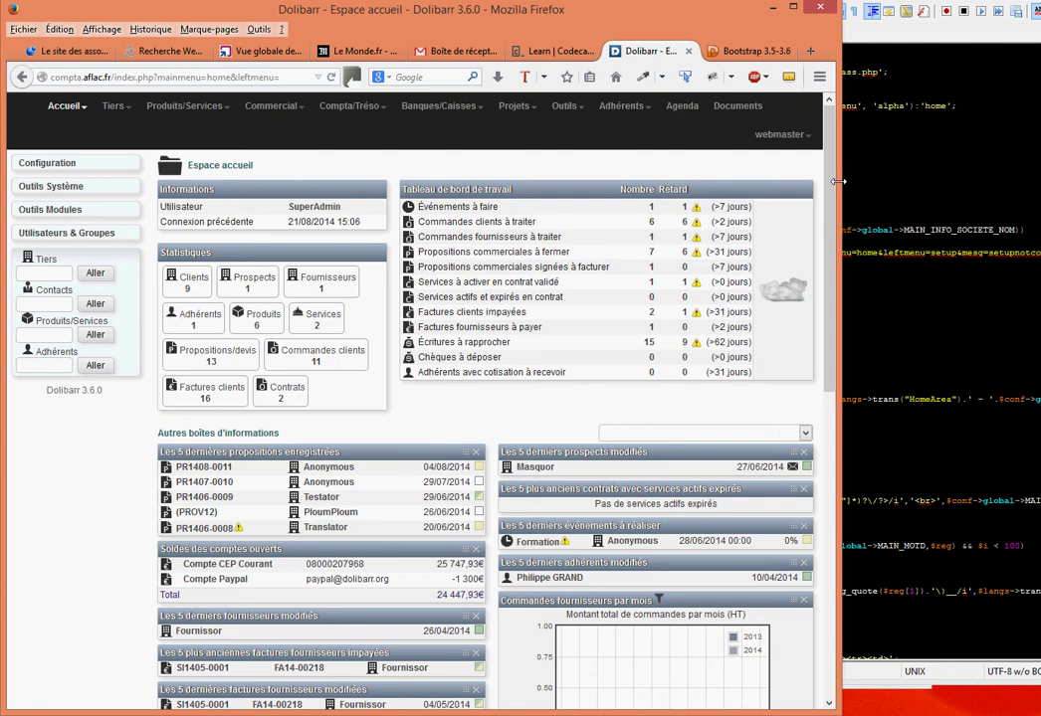
left_click_drag(838, 181, 979, 181)
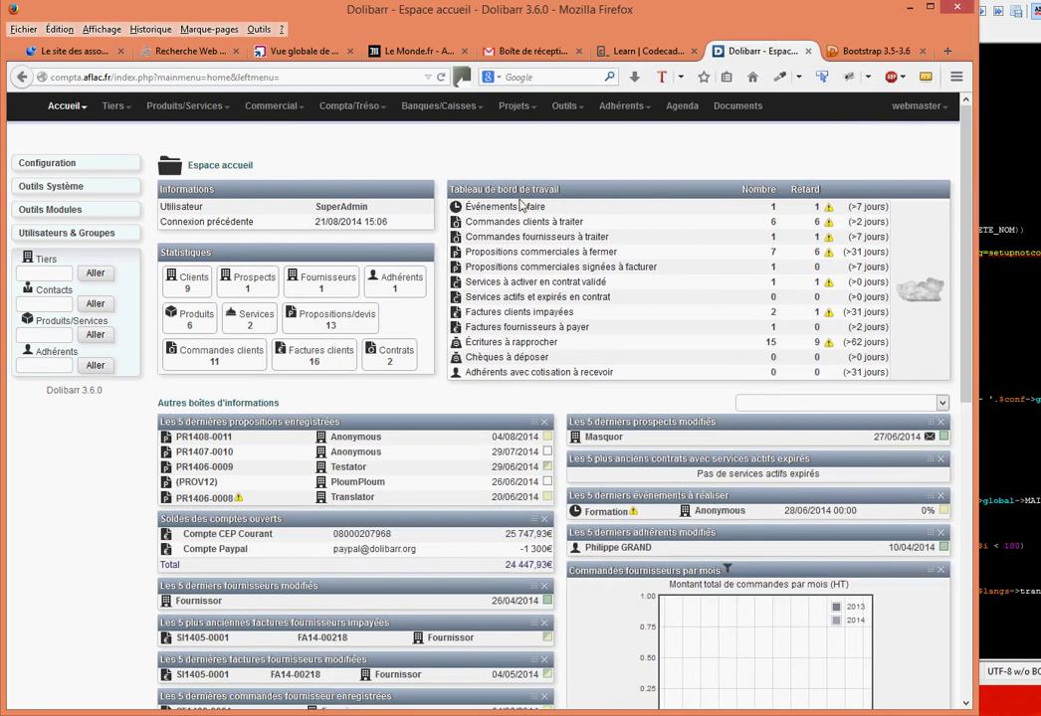